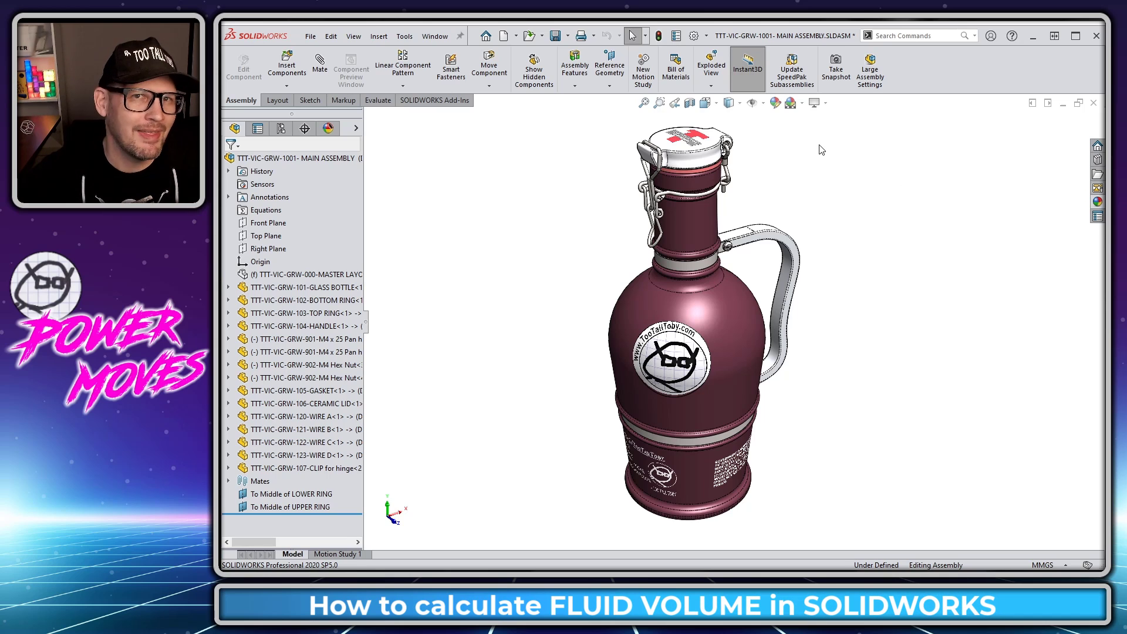
- Fit the whole bottle in view and move the growler capacity search window out of the way
{"action": "scroll", "coordinate": [731, 146], "scroll_direction": "down", "scroll_amount": 5}
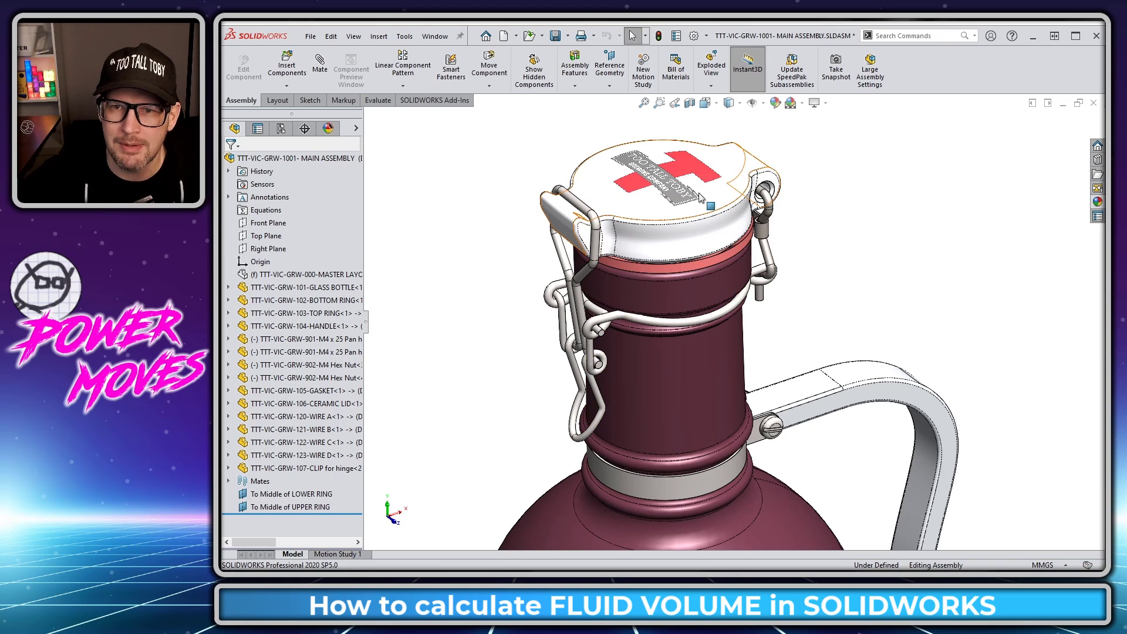
{"action": "left_click", "coordinate": [652, 188]}
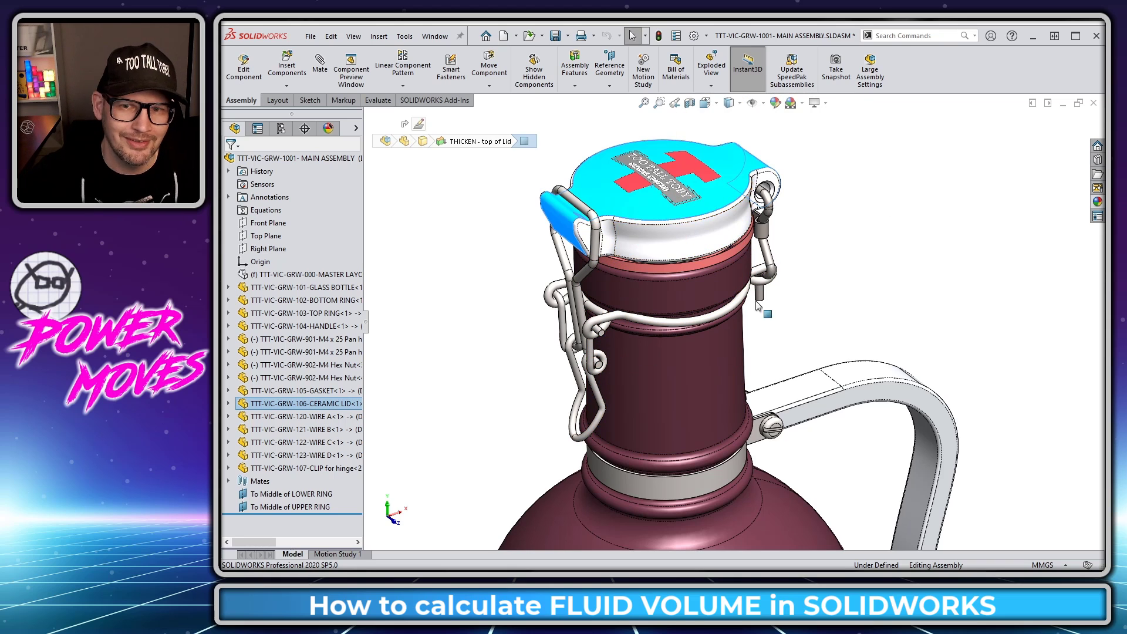
{"action": "scroll", "coordinate": [731, 418], "scroll_direction": "up", "scroll_amount": 5}
{"action": "key", "text": "f"}
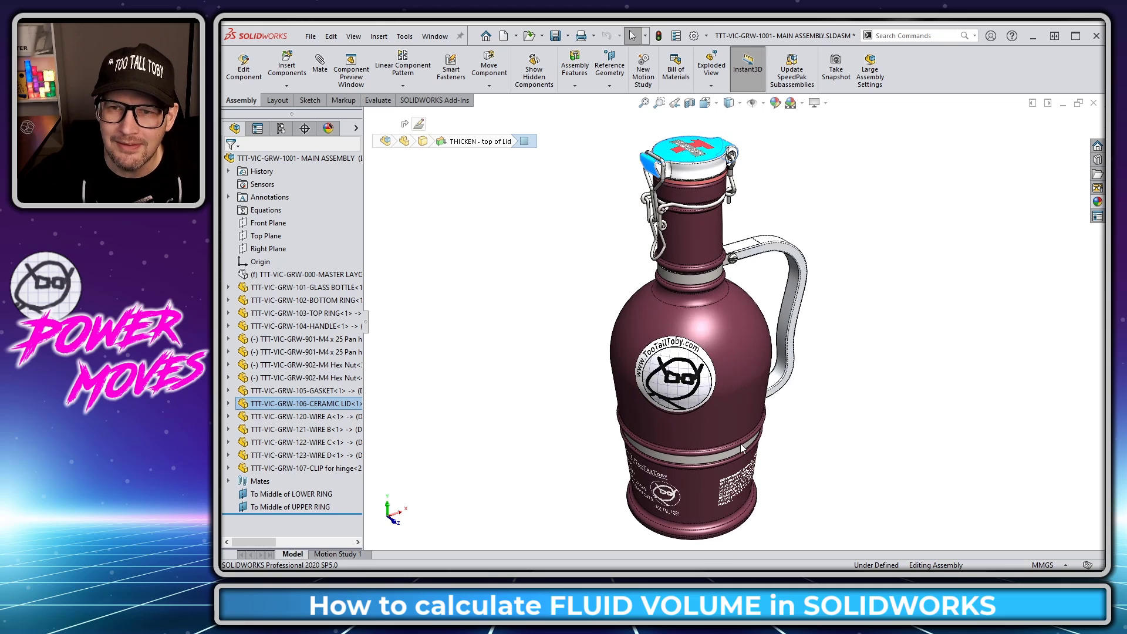
{"action": "left_click", "coordinate": [913, 352]}
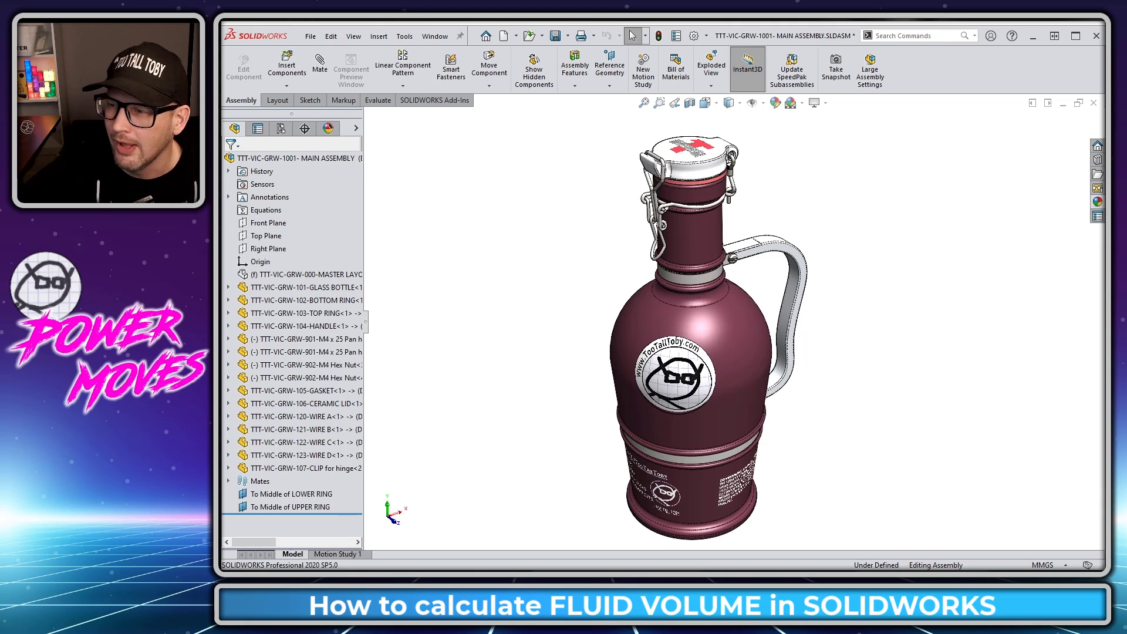
{"action": "key", "text": "alt+Tab"}
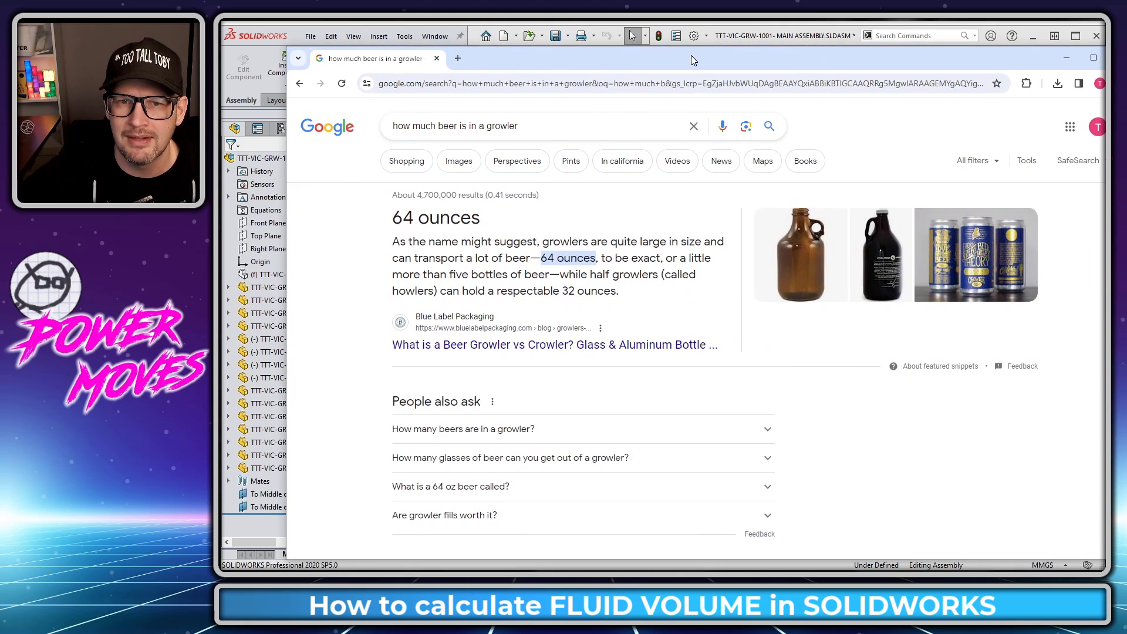
{"action": "left_click_drag", "start_coordinate": [692, 56], "coordinate": [671, 58]}
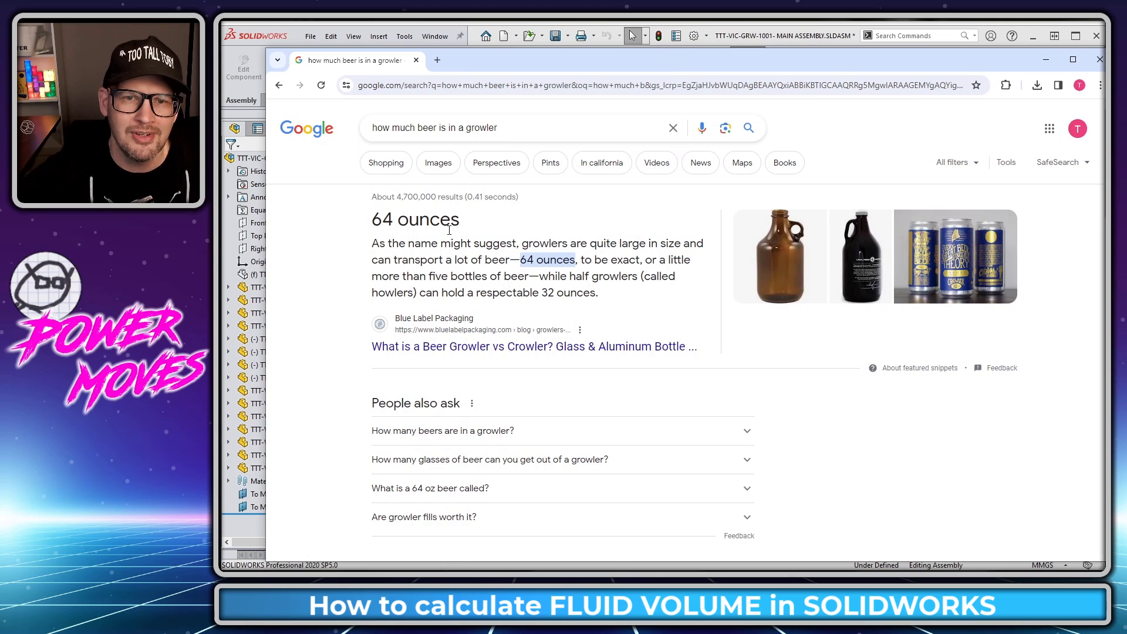
{"action": "left_click_drag", "start_coordinate": [527, 68], "coordinate": [1124, 65]}
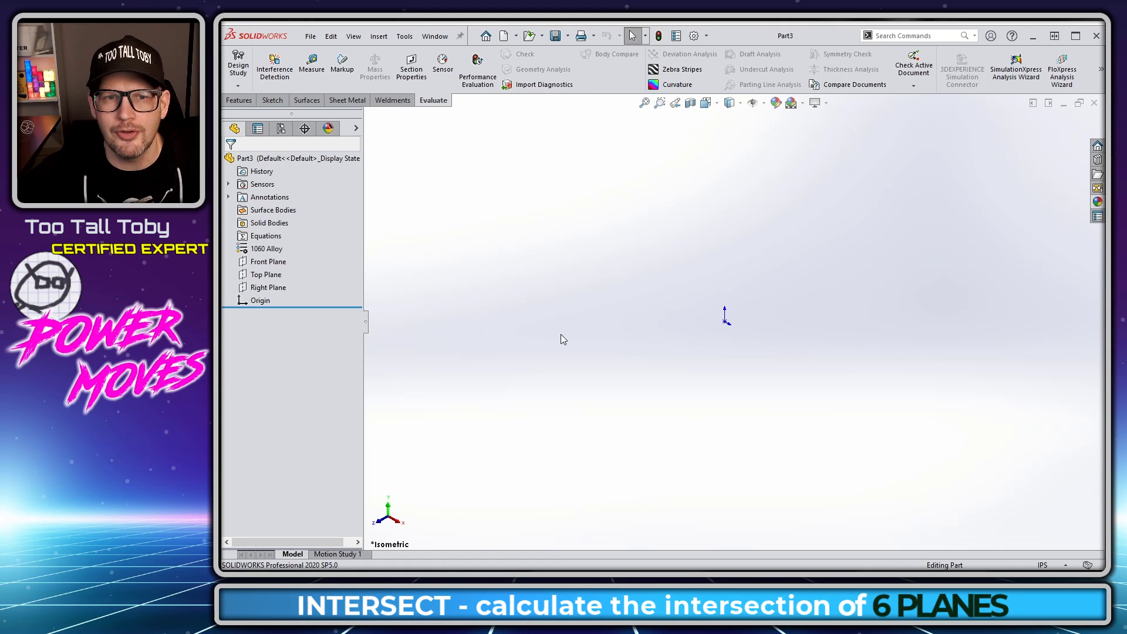
- Show the Front, Top and Right default planes
{"action": "left_click", "coordinate": [269, 263]}
{"action": "left_click", "coordinate": [269, 274]}
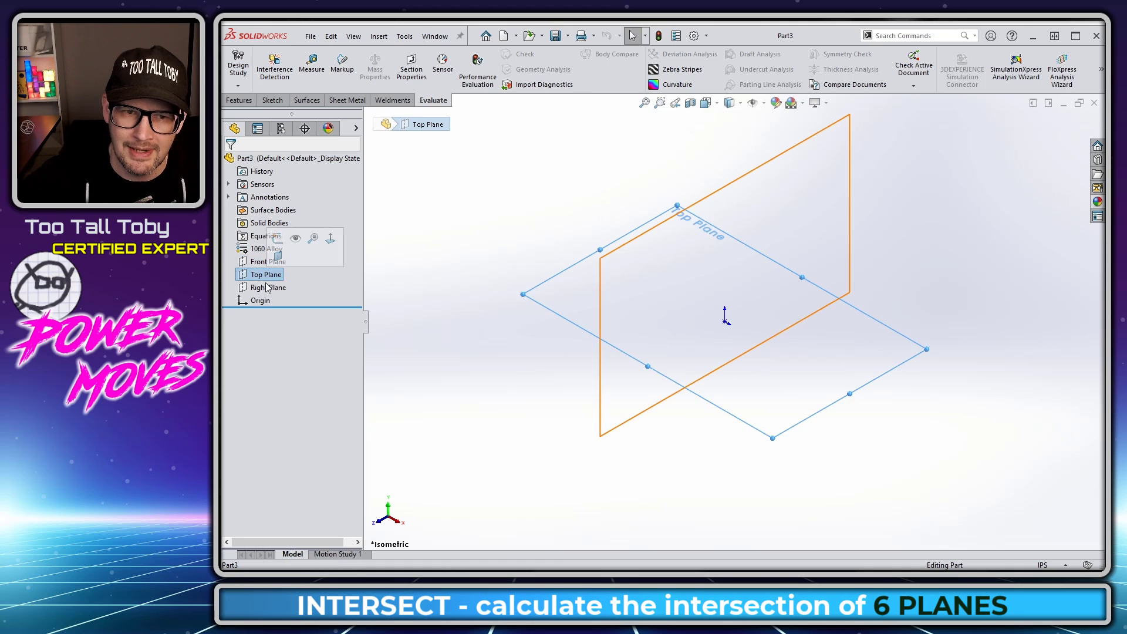
{"action": "left_click", "coordinate": [268, 287]}
{"action": "left_click", "coordinate": [264, 274], "text": "ctrl"}
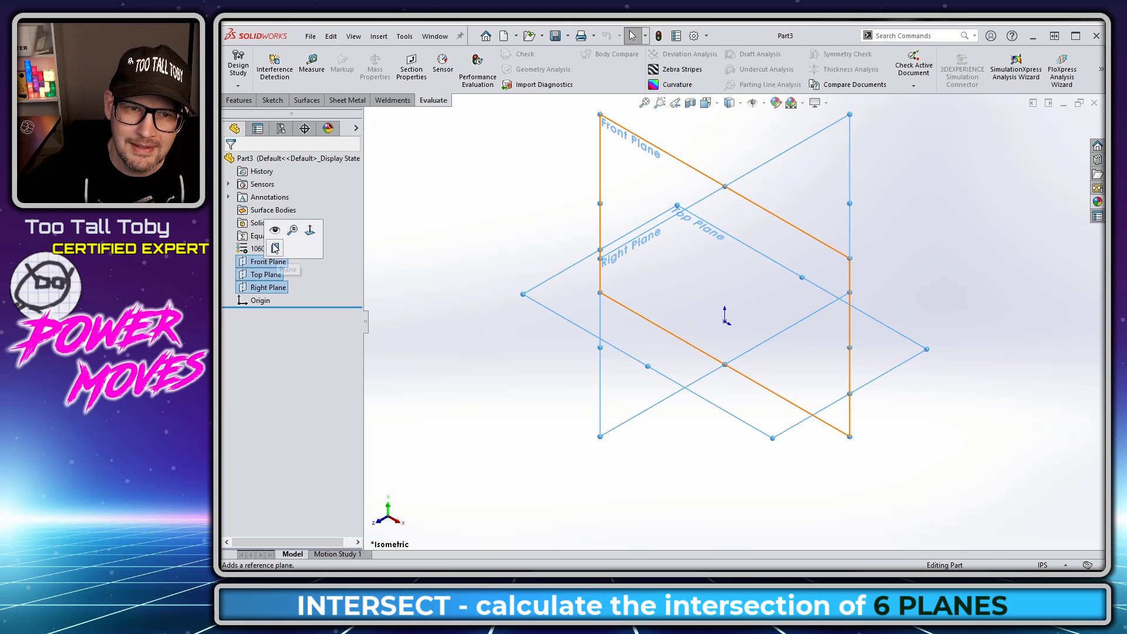
{"action": "left_click", "coordinate": [279, 227]}
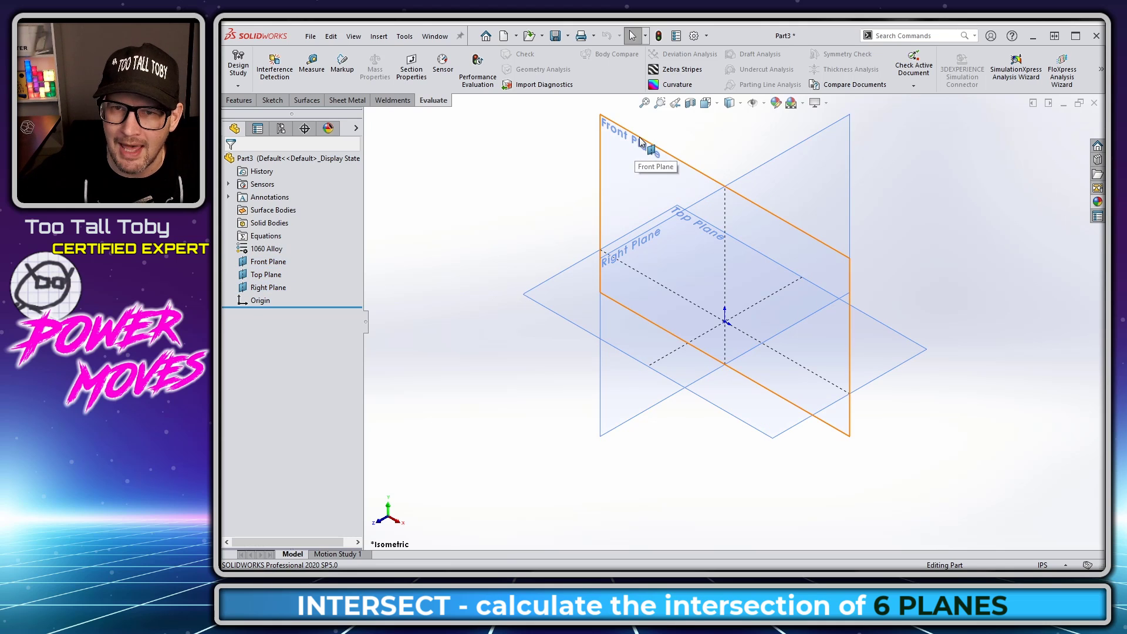
- Create offset planes Plane1 parallel to Front Plane and Plane2 parallel to Right Plane
{"action": "left_click_drag", "start_coordinate": [650, 146], "coordinate": [532, 214], "text": "ctrl"}
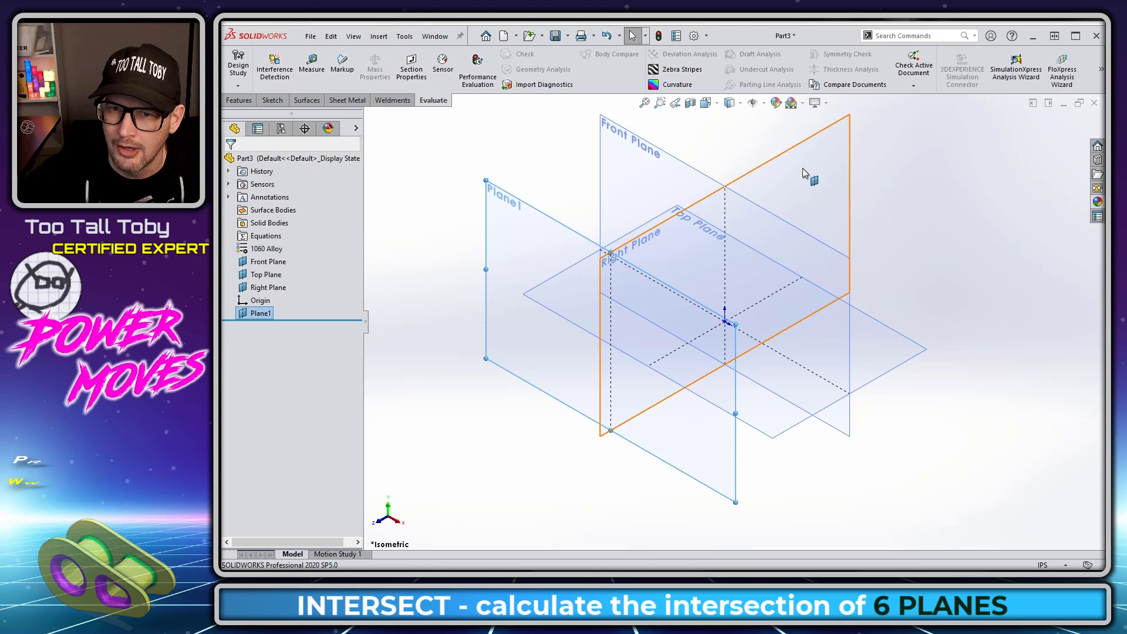
{"action": "left_click", "coordinate": [803, 162]}
{"action": "left_click_drag", "start_coordinate": [700, 130], "coordinate": [581, 143], "text": "ctrl"}
{"action": "right_click", "coordinate": [581, 144]}
{"action": "left_click", "coordinate": [600, 192]}
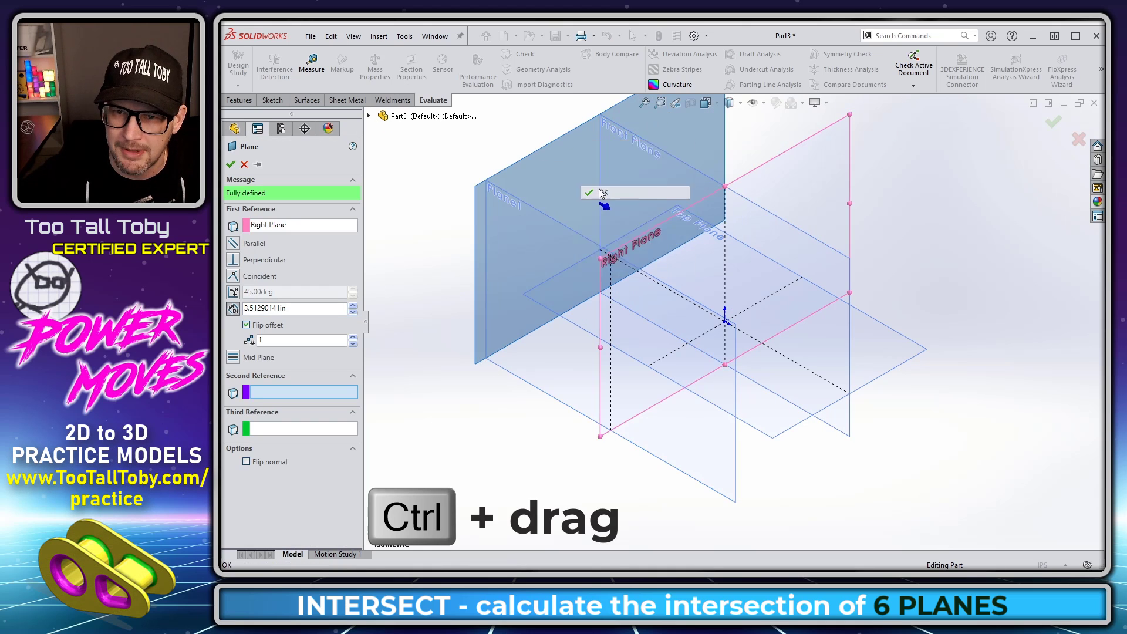
- Create offset Plane3 parallel to Top Plane, then return to the isometric view
{"action": "left_click", "coordinate": [899, 375]}
{"action": "left_click_drag", "start_coordinate": [877, 292], "coordinate": [876, 226], "text": "ctrl"}
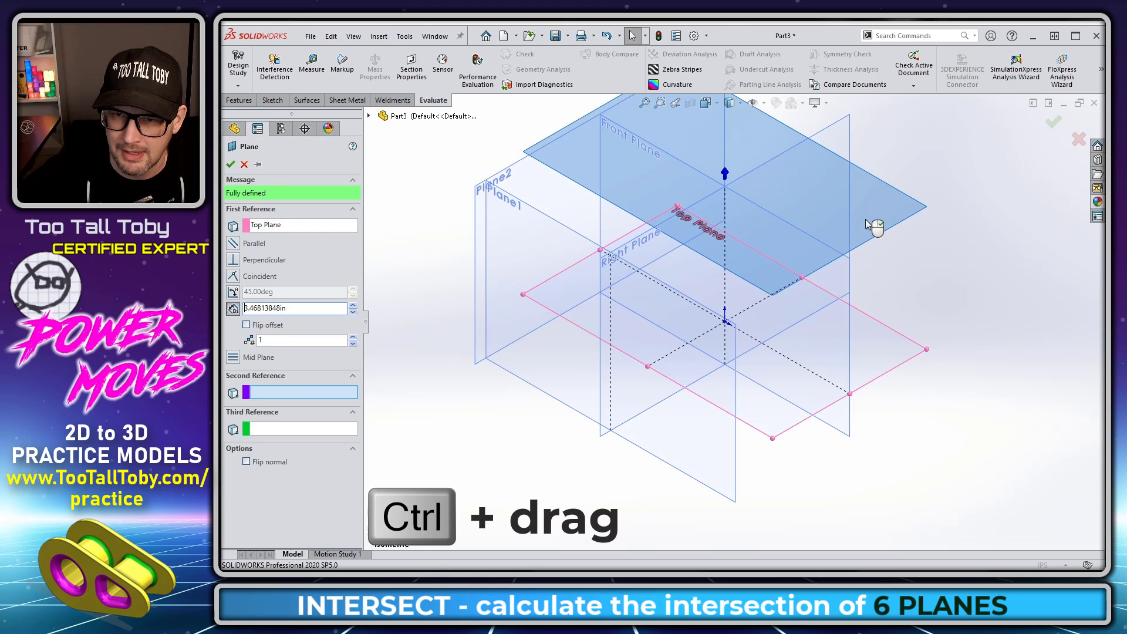
{"action": "right_click", "coordinate": [875, 227]}
{"action": "left_click", "coordinate": [955, 310]}
{"action": "middle_click_drag", "start_coordinate": [903, 332], "coordinate": [1092, 317]}
{"action": "key", "text": "ctrl+7"}
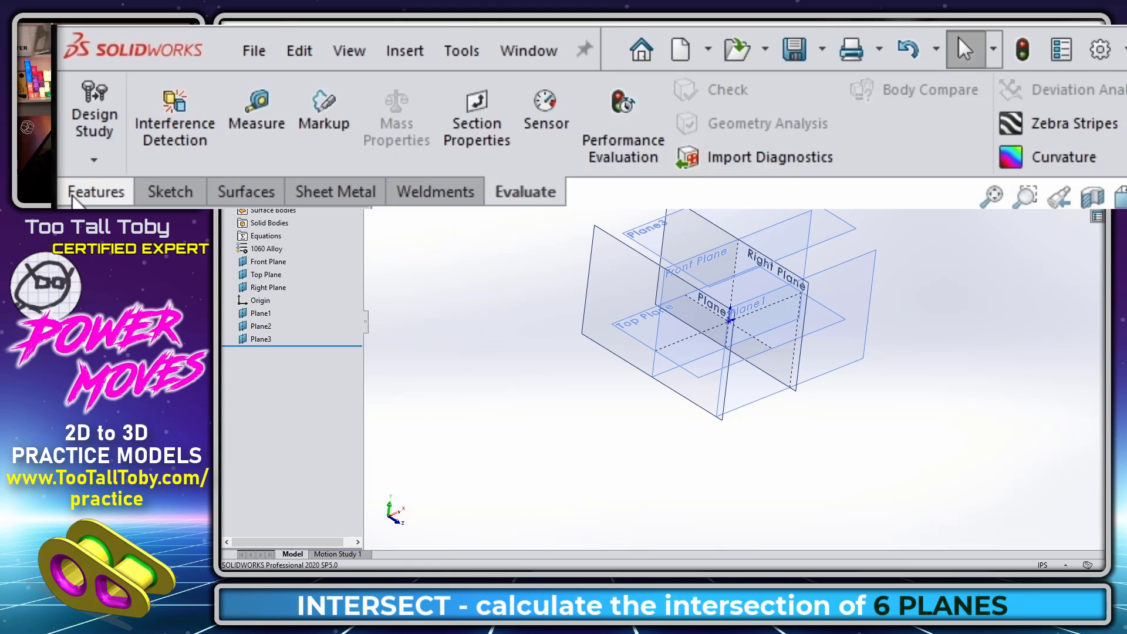
- Intersect Front, Top, Right Plane and Plane1–Plane3 to form the solid box Intersect1
{"action": "left_click", "coordinate": [239, 100]}
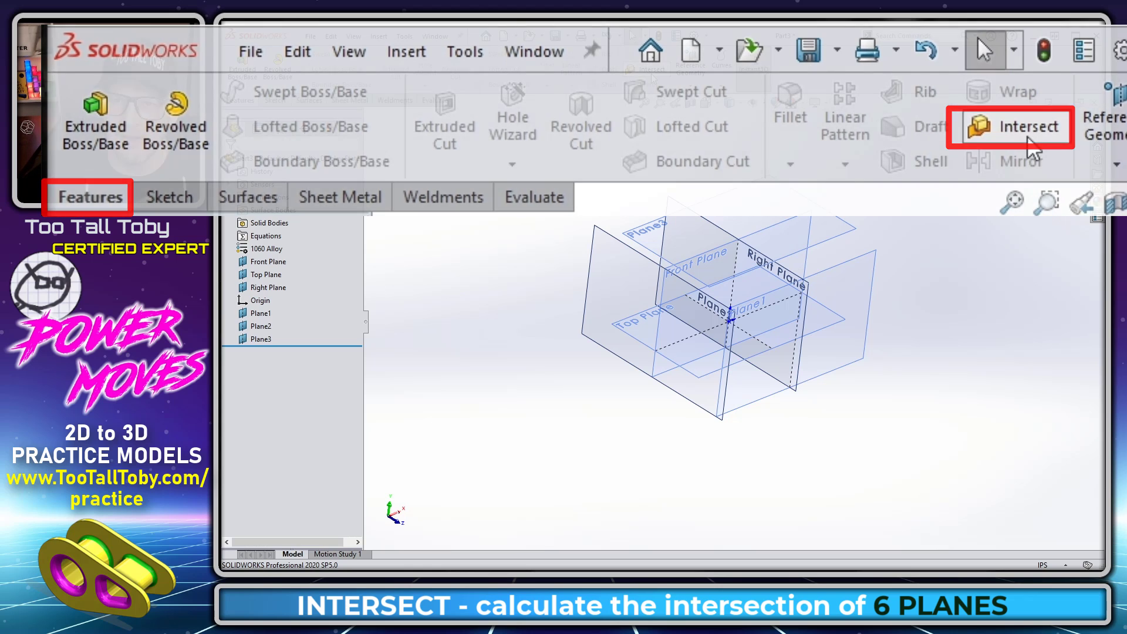
{"action": "left_click", "coordinate": [1027, 128]}
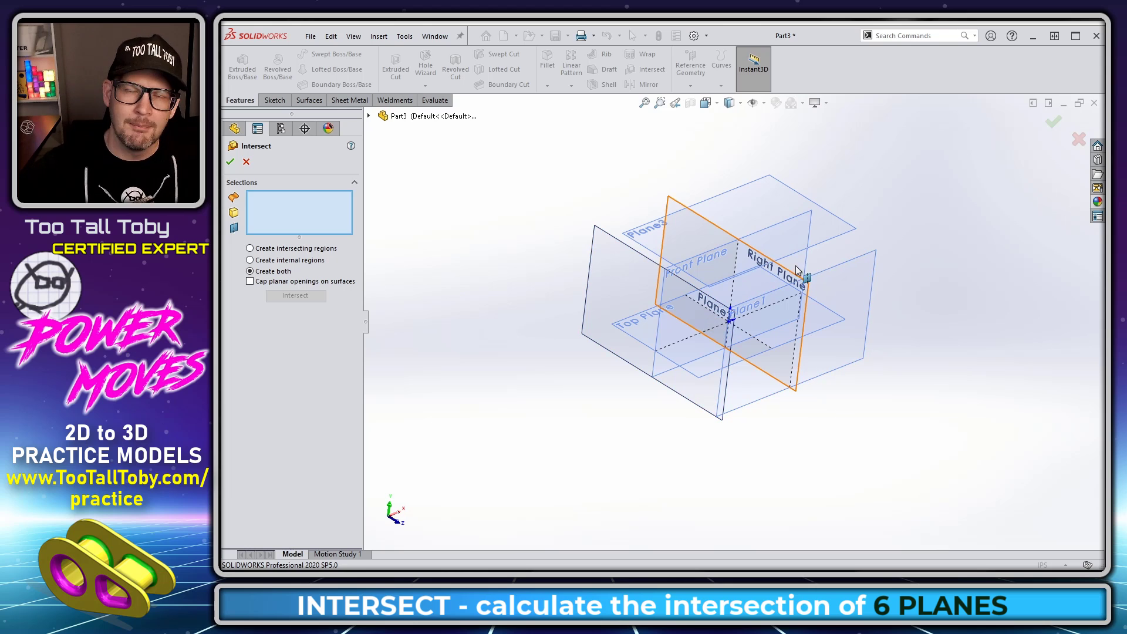
{"action": "left_click", "coordinate": [796, 219]}
{"action": "left_click", "coordinate": [781, 191]}
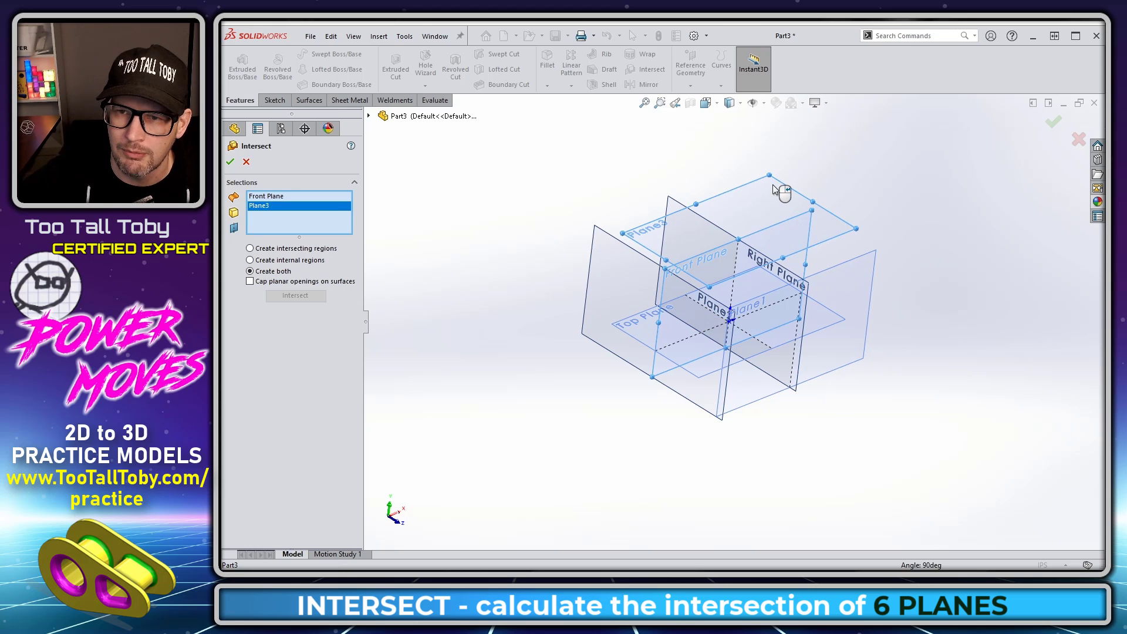
{"action": "left_click", "coordinate": [858, 291]}
{"action": "left_click", "coordinate": [786, 278]}
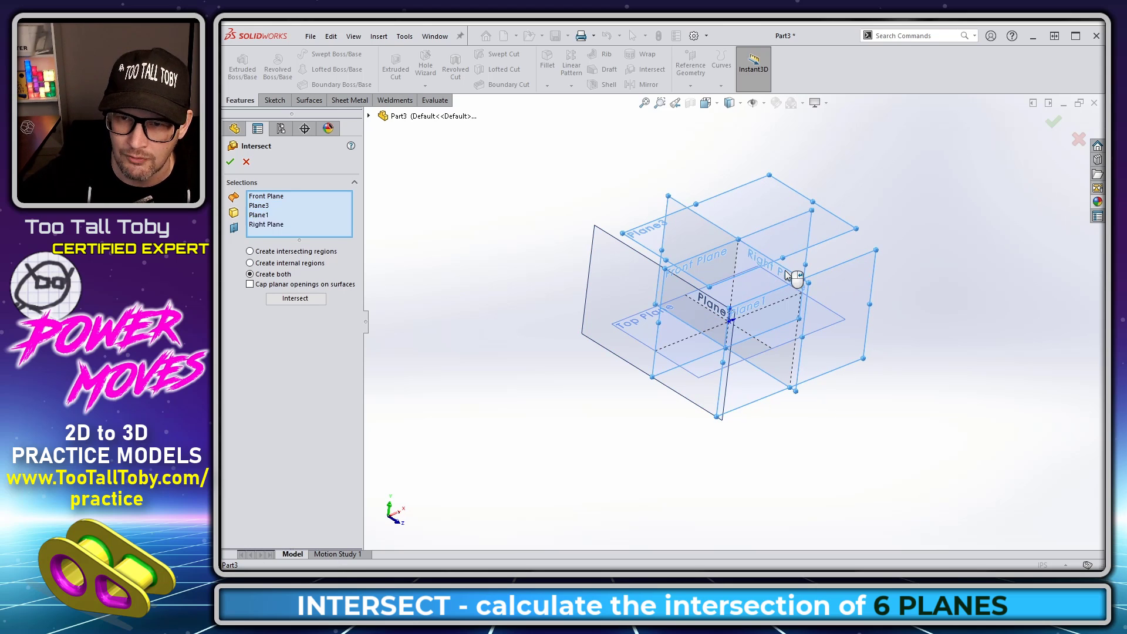
{"action": "left_click", "coordinate": [600, 248]}
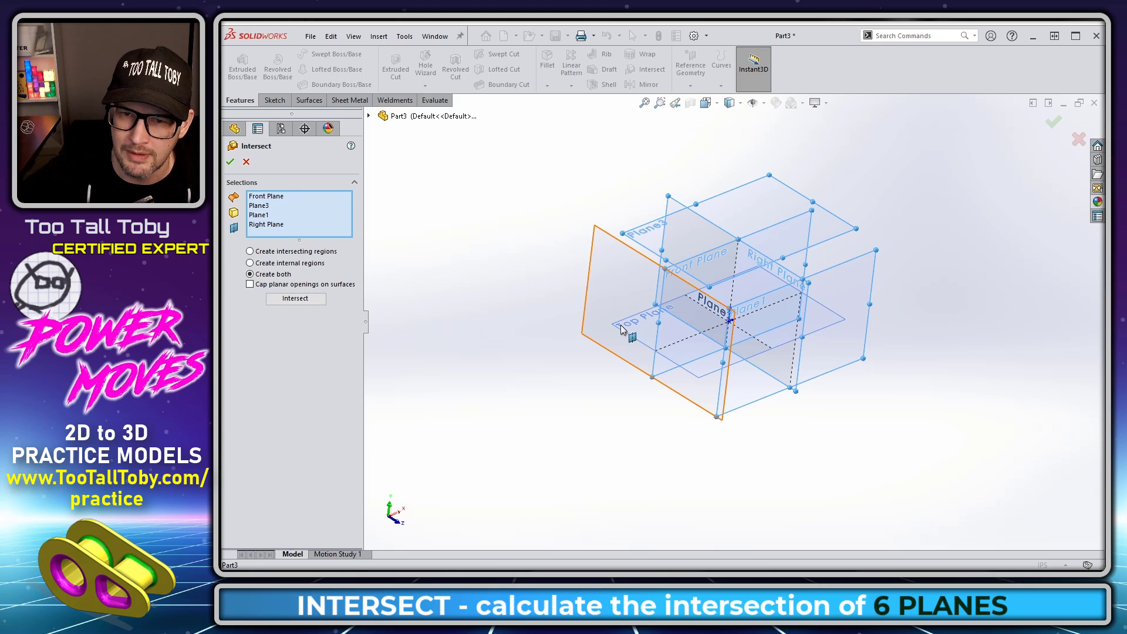
{"action": "left_click", "coordinate": [618, 326]}
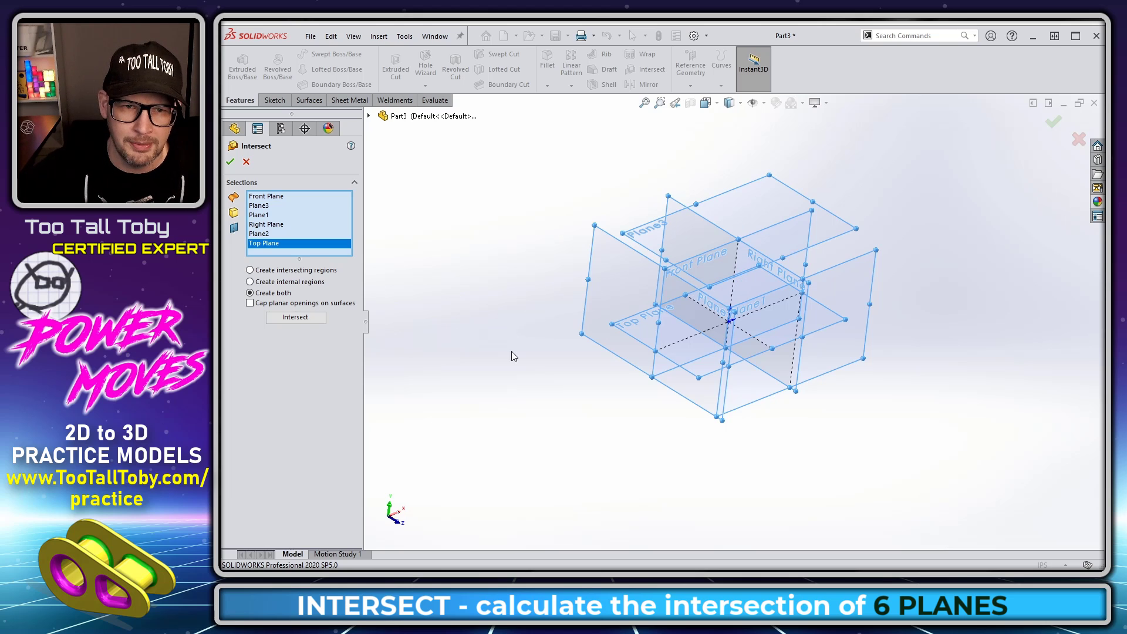
{"action": "left_click", "coordinate": [295, 317]}
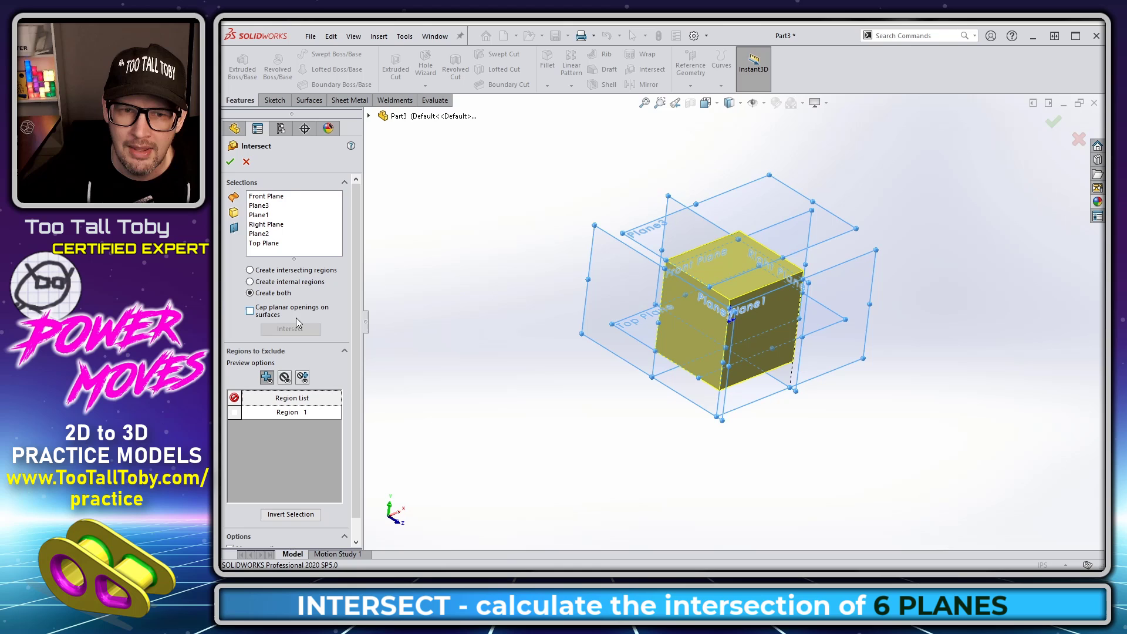
{"action": "left_click", "coordinate": [230, 162]}
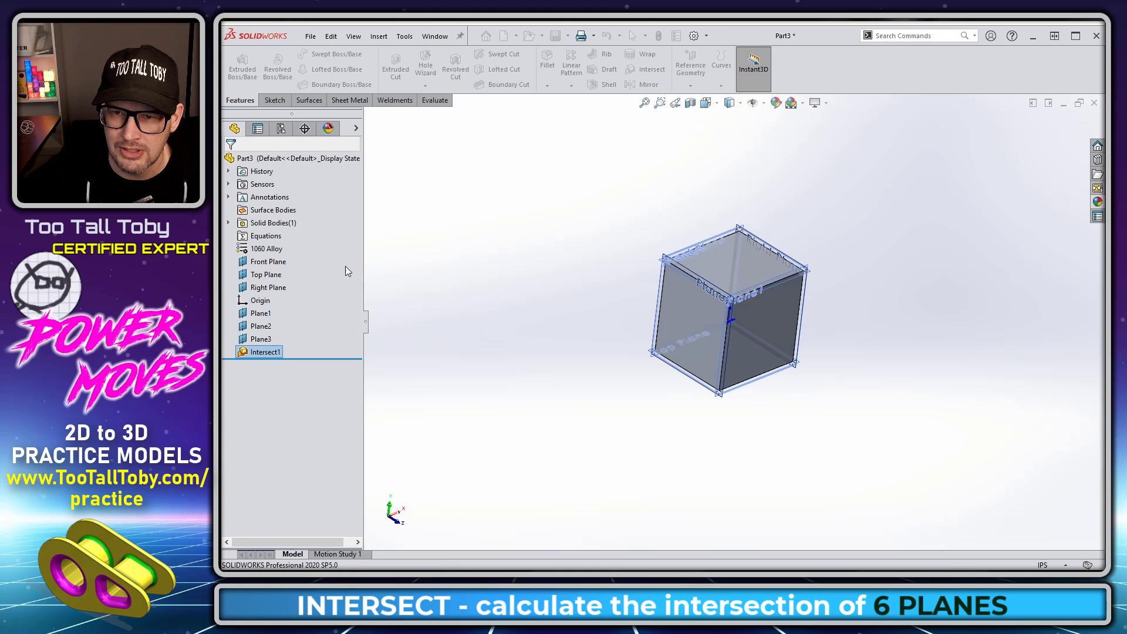
- Hide the three offset planes and the three default planes
{"action": "mouse_move", "coordinate": [722, 387]}
{"action": "middle_mouse_down"}
{"action": "mouse_move", "coordinate": [644, 403]}
{"action": "mouse_move", "coordinate": [775, 380]}
{"action": "mouse_move", "coordinate": [876, 387]}
{"action": "mouse_move", "coordinate": [815, 377]}
{"action": "mouse_move", "coordinate": [730, 396]}
{"action": "middle_mouse_up"}
{"action": "scroll", "coordinate": [821, 269], "scroll_direction": "up", "scroll_amount": 3}
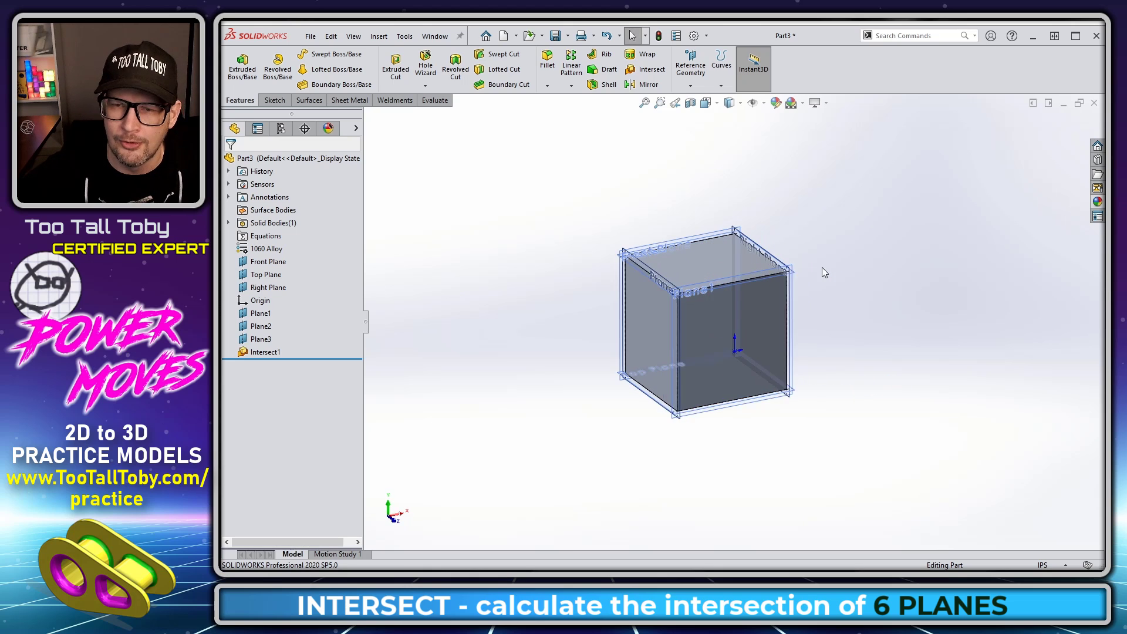
{"action": "left_click", "coordinate": [261, 339]}
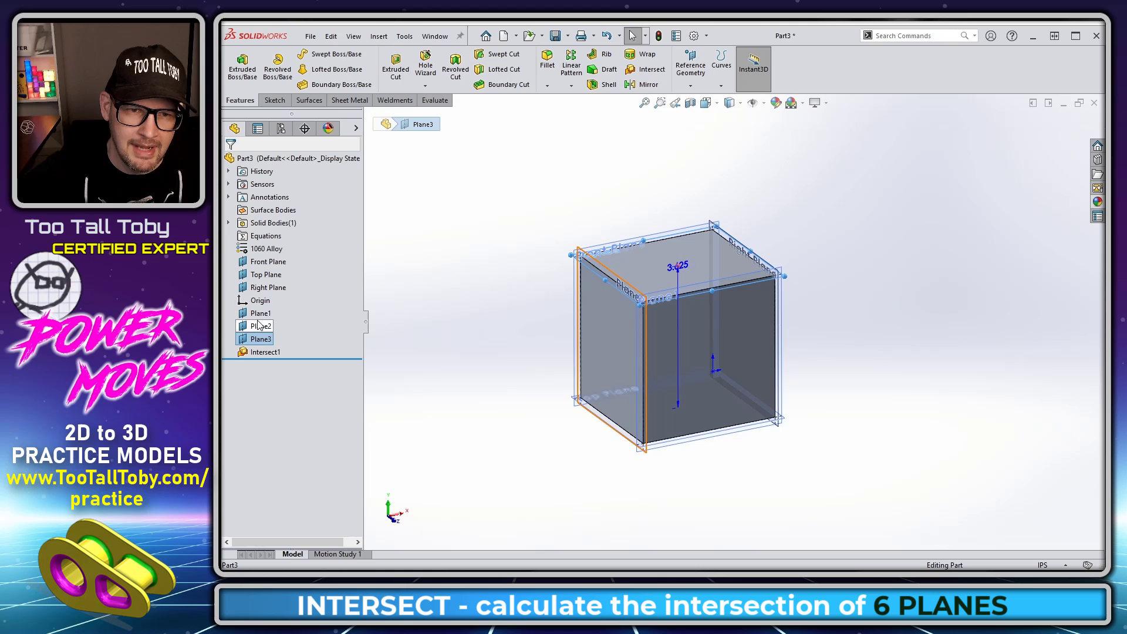
{"action": "left_click", "coordinate": [261, 313], "text": "shift"}
{"action": "left_click", "coordinate": [267, 284]}
{"action": "left_click", "coordinate": [268, 287]}
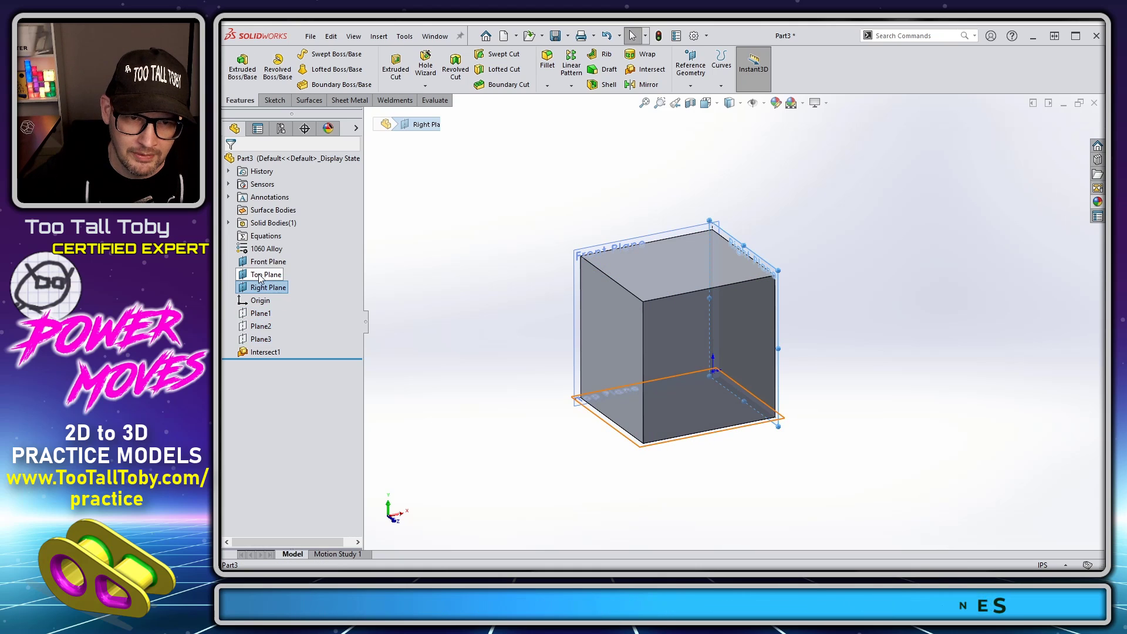
{"action": "left_click", "coordinate": [267, 262], "text": "shift"}
{"action": "left_click", "coordinate": [270, 234]}
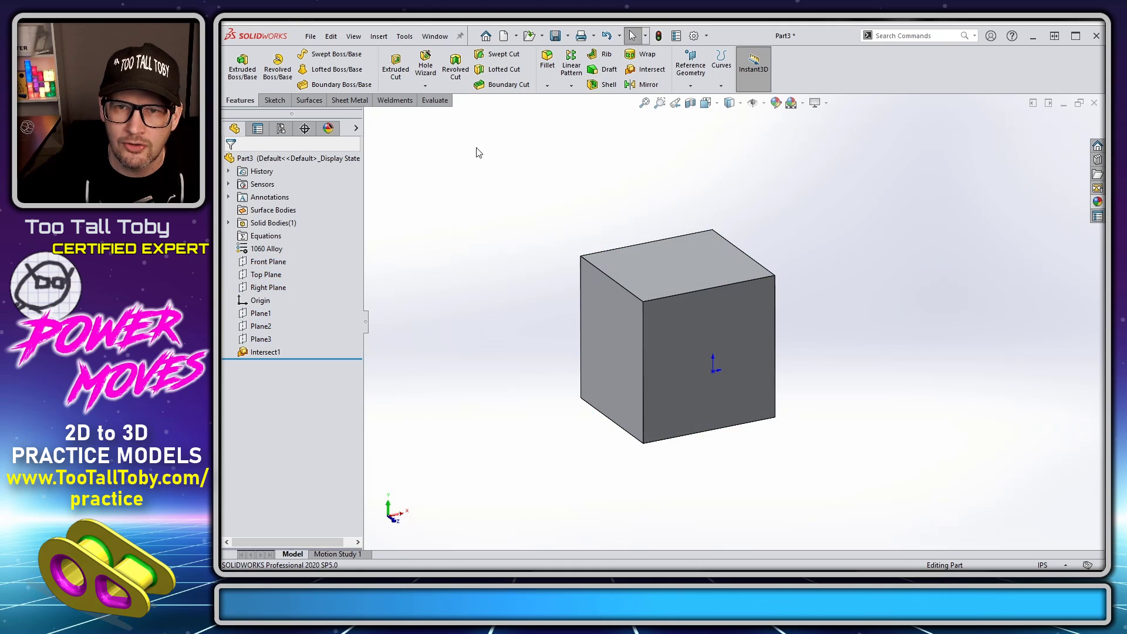
- Shell the cube with its top face removed to make an open box
{"action": "left_click", "coordinate": [605, 84]}
{"action": "left_click", "coordinate": [669, 275]}
{"action": "right_click", "coordinate": [667, 273]}
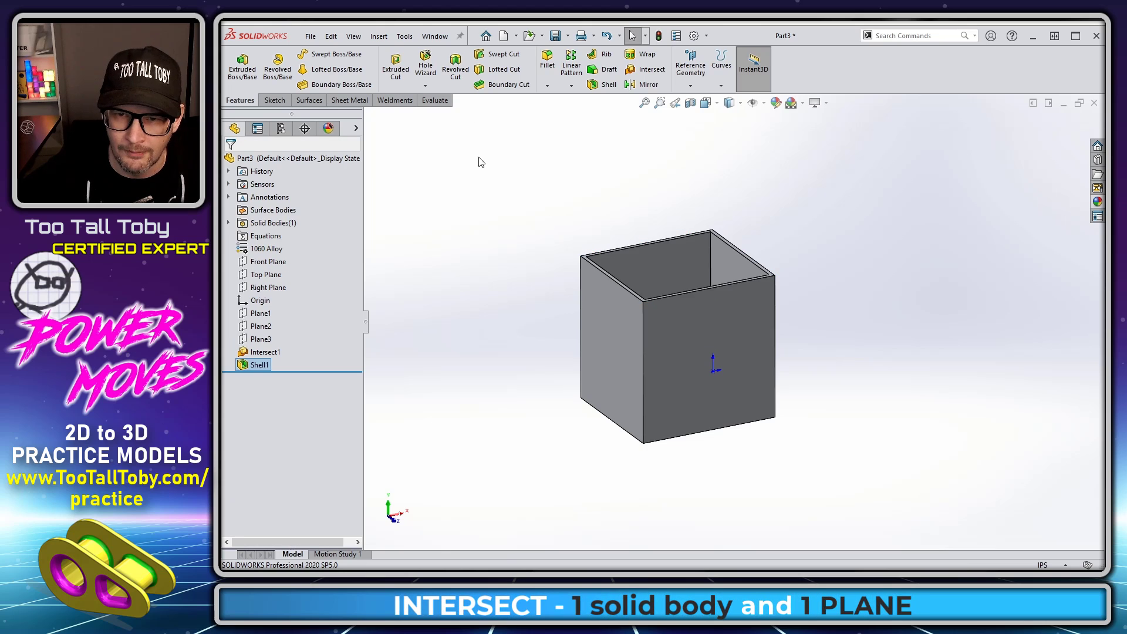
{"action": "middle_click_drag", "start_coordinate": [478, 158], "coordinate": [559, 253]}
- Fillet two inner edges of the box with a 0.800 in radius
{"action": "key", "text": "s"}
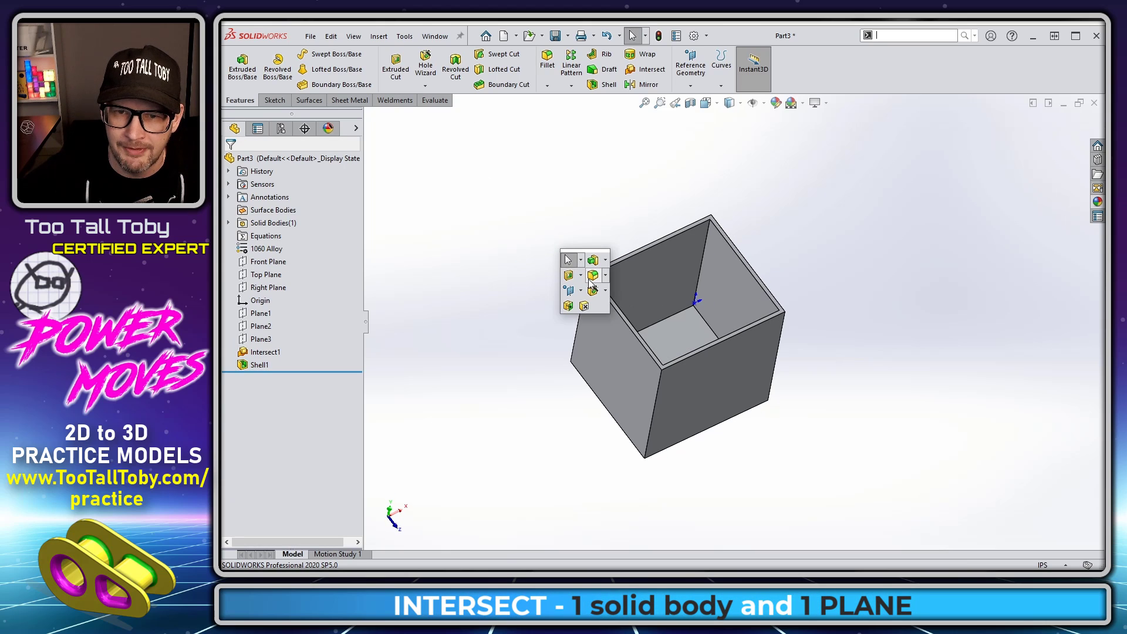
{"action": "left_click", "coordinate": [592, 284]}
{"action": "left_click", "coordinate": [703, 318]}
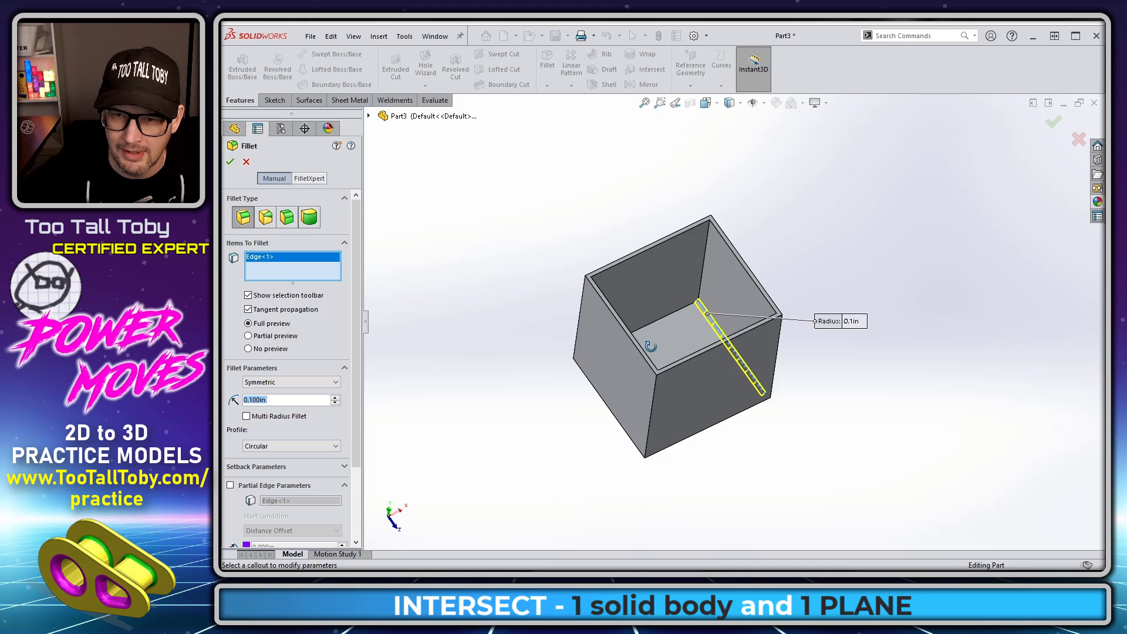
{"action": "middle_click_drag", "start_coordinate": [703, 319], "coordinate": [640, 386]}
{"action": "left_click", "coordinate": [652, 363]}
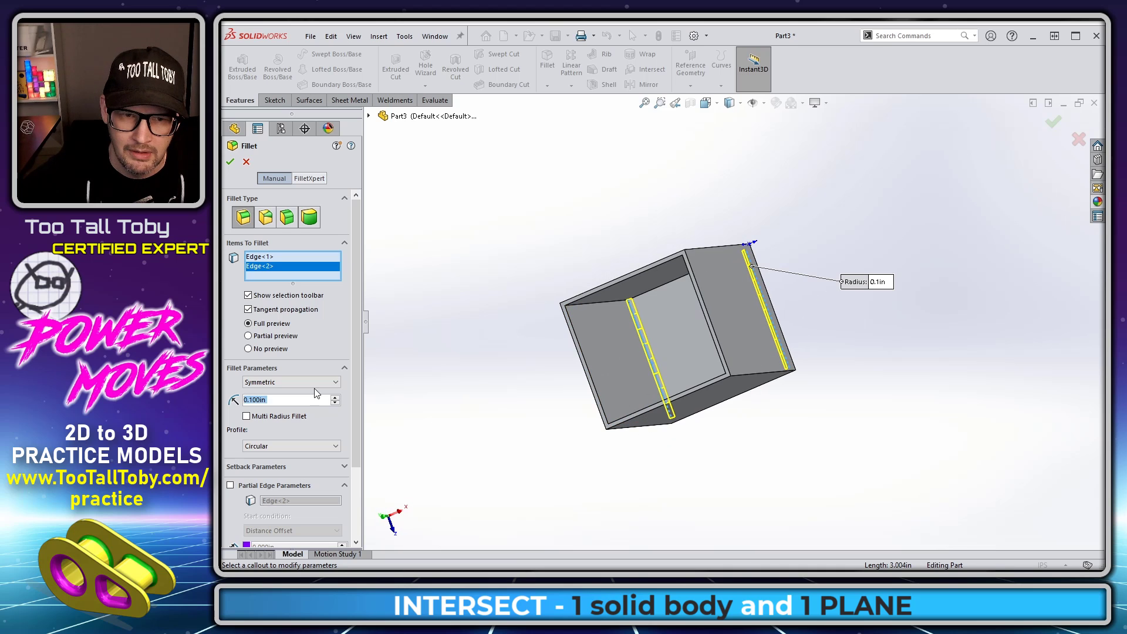
{"action": "left_click", "coordinate": [336, 398]}
{"action": "left_click", "coordinate": [337, 398]}
{"action": "left_click", "coordinate": [336, 398]}
{"action": "left_click", "coordinate": [336, 398]}
{"action": "left_click", "coordinate": [336, 398]}
{"action": "left_click", "coordinate": [337, 398]}
{"action": "left_click", "coordinate": [336, 398]}
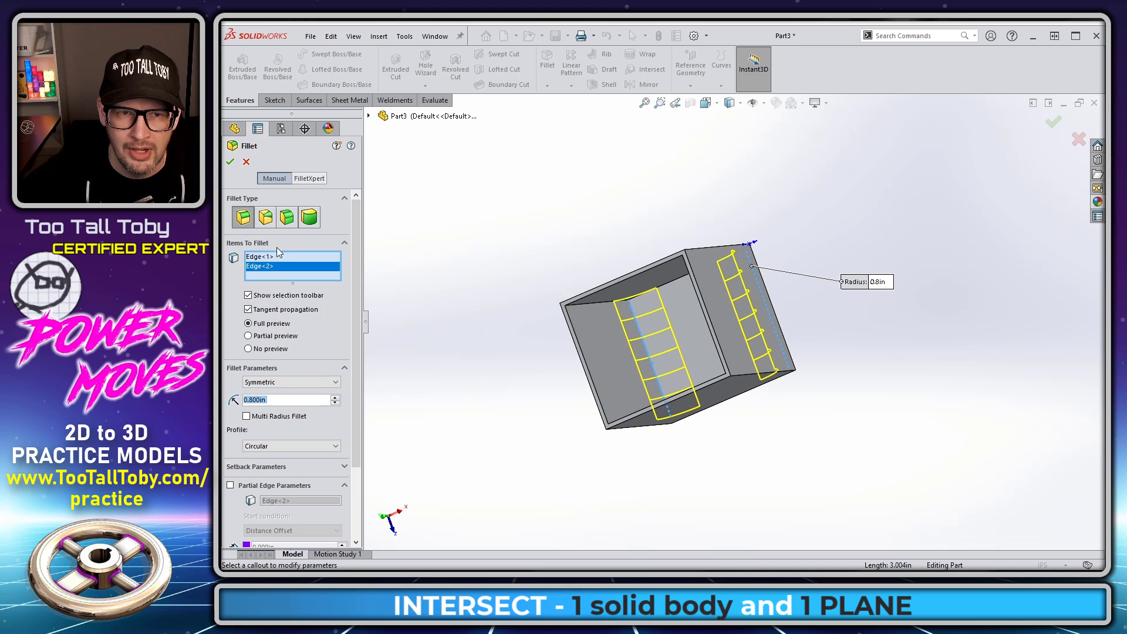
{"action": "left_click", "coordinate": [230, 162]}
- Offset Plane4 from Top Plane to 3.31483278 in, just below the box rim
{"action": "key", "text": "ctrl+1"}
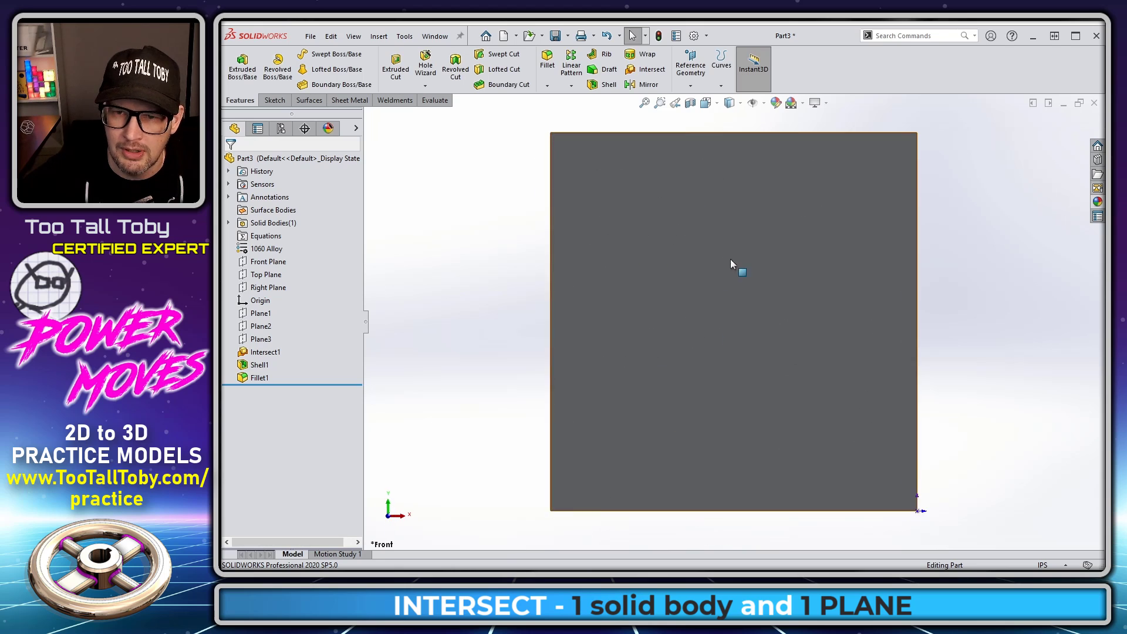
{"action": "left_click", "coordinate": [274, 274]}
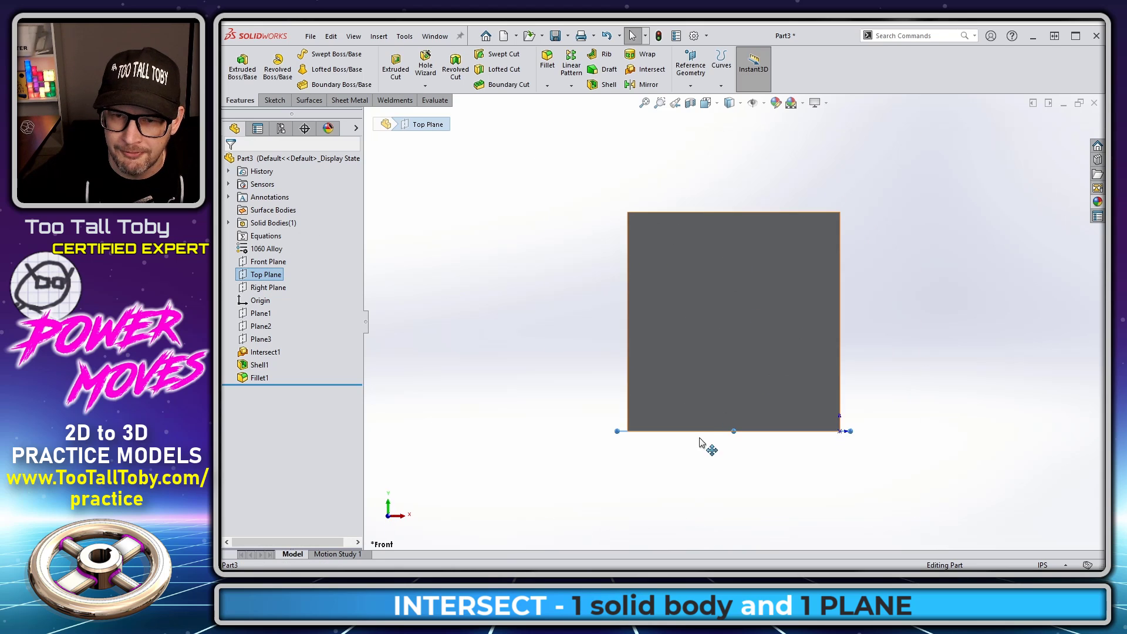
{"action": "left_click_drag", "start_coordinate": [675, 431], "coordinate": [680, 231], "text": "ctrl"}
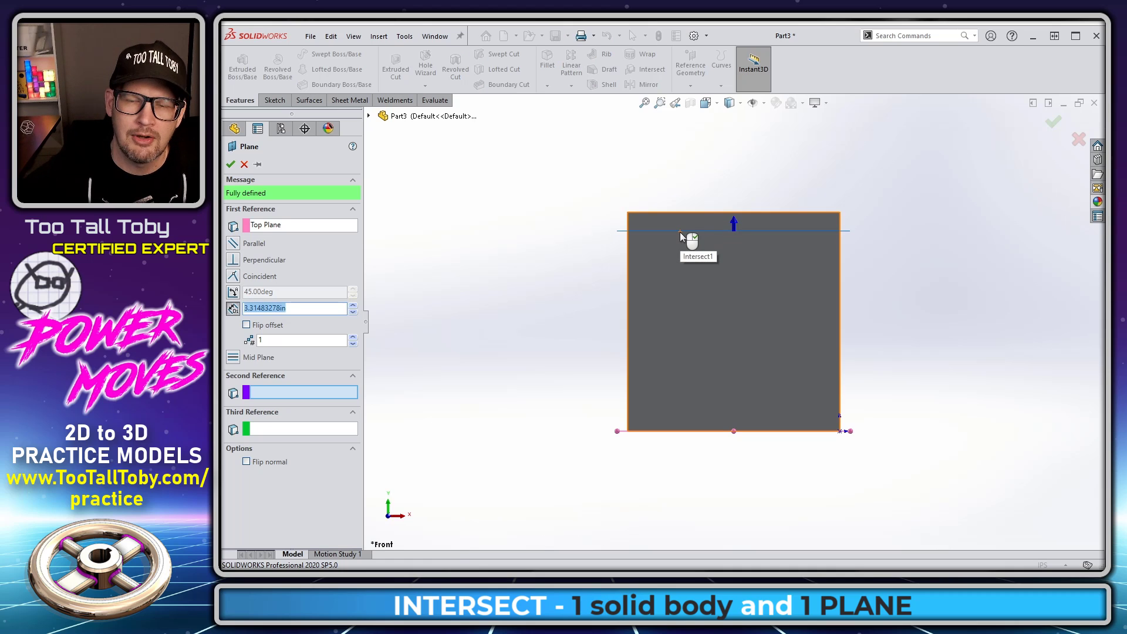
{"action": "key", "text": "ctrl+7"}
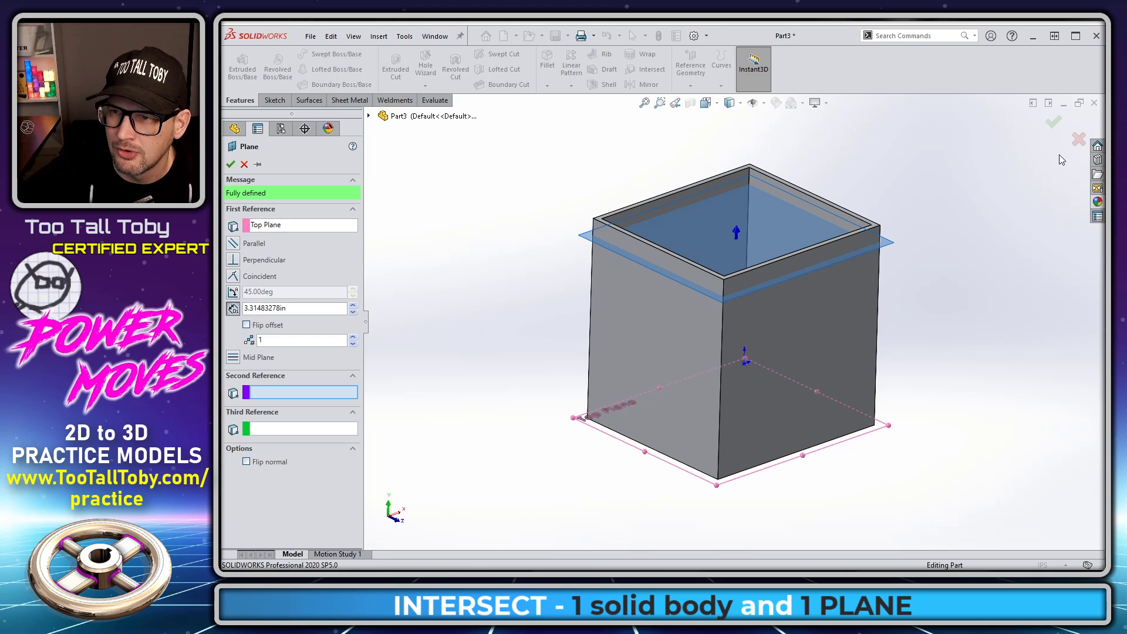
{"action": "left_click", "coordinate": [1054, 124]}
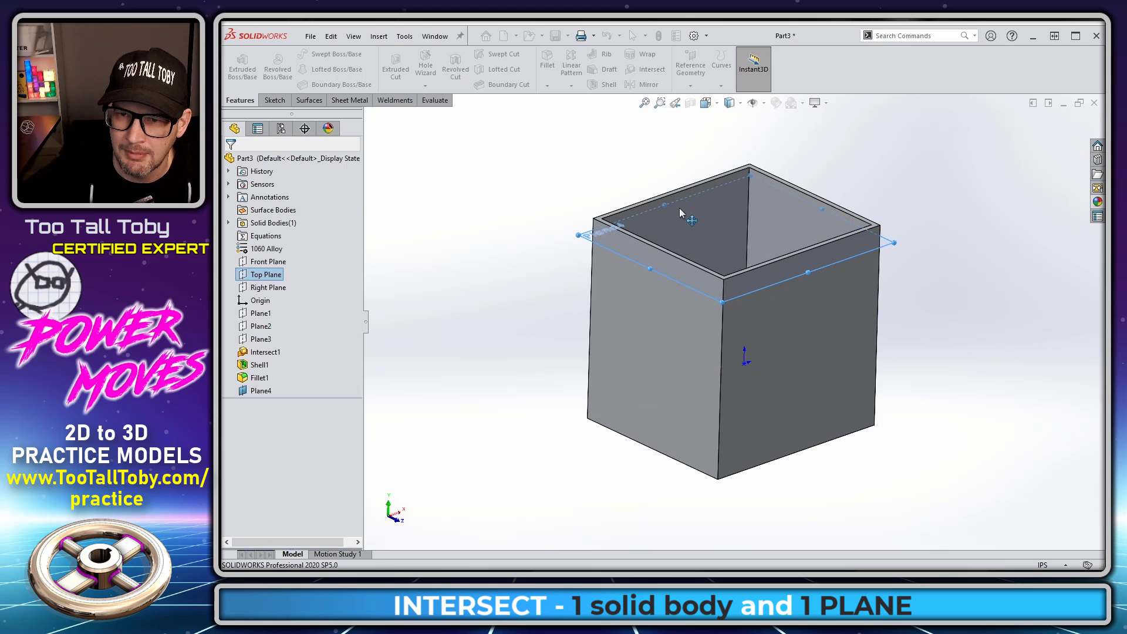
- Intersect Fillet1 with Plane4 and exclude Regions 1 and 3, keeping the inner volume
{"action": "left_click", "coordinate": [536, 195]}
{"action": "left_click", "coordinate": [646, 70]}
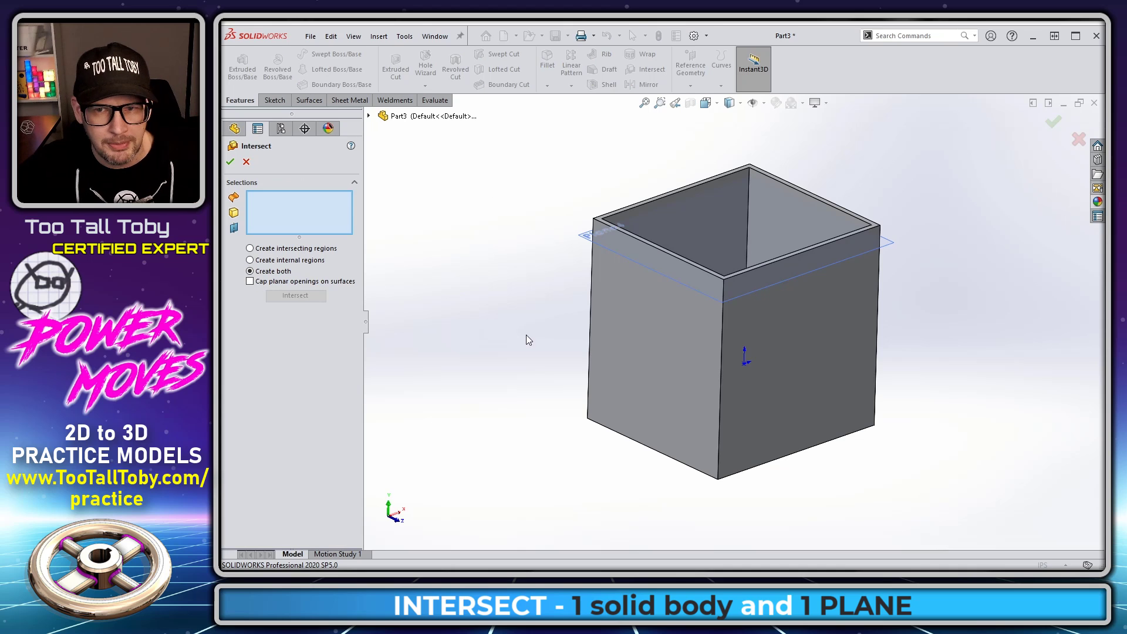
{"action": "left_click", "coordinate": [624, 361]}
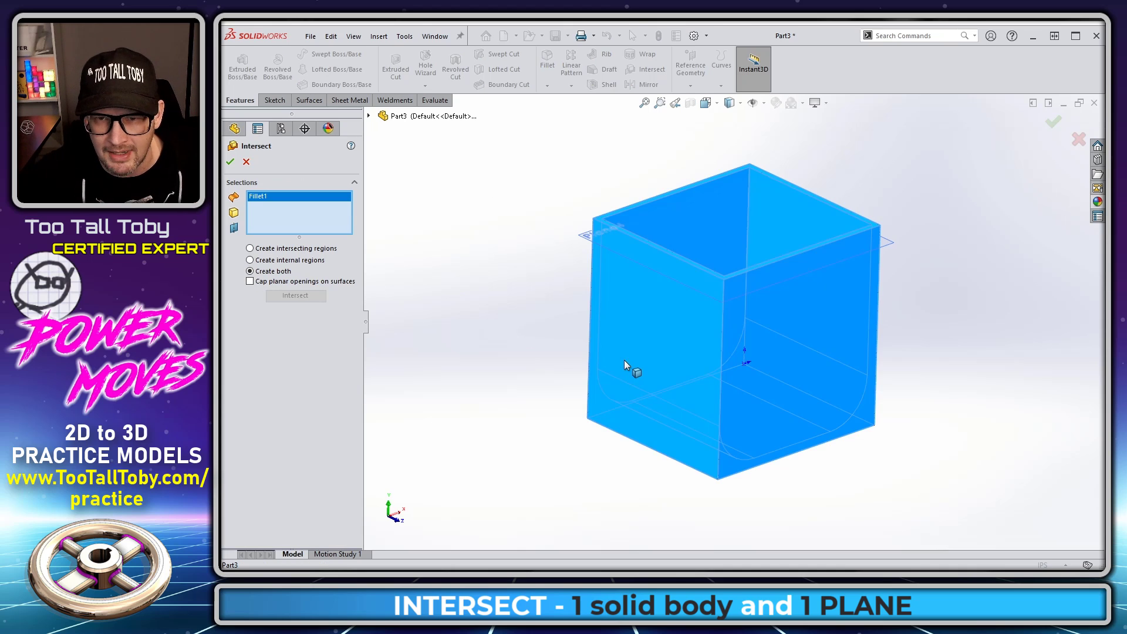
{"action": "left_click", "coordinate": [596, 247]}
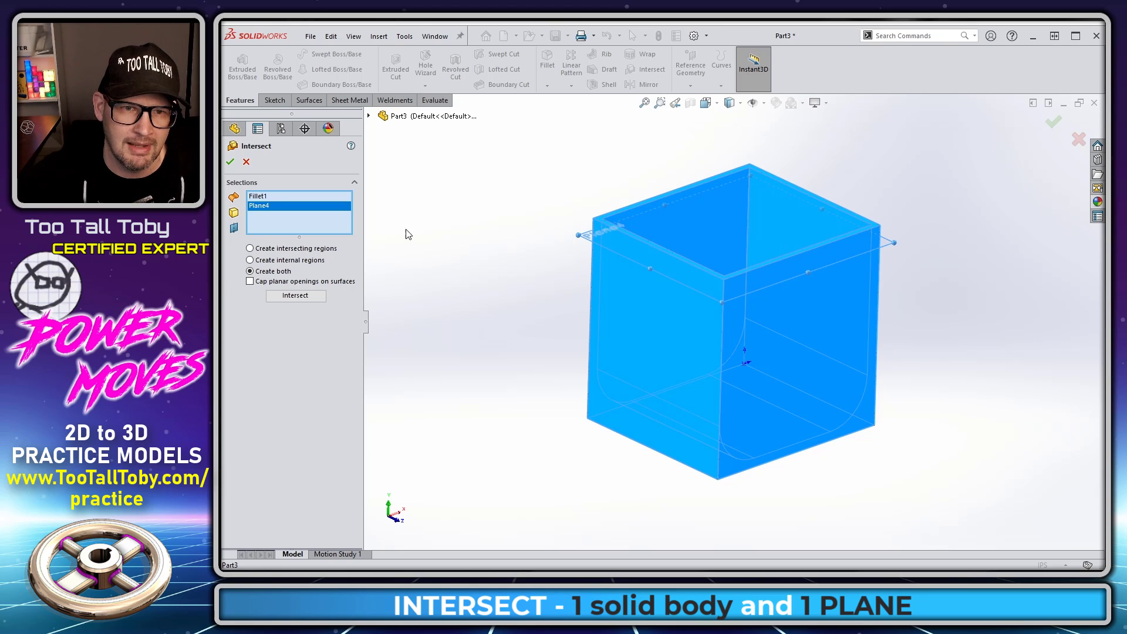
{"action": "left_click", "coordinate": [290, 299]}
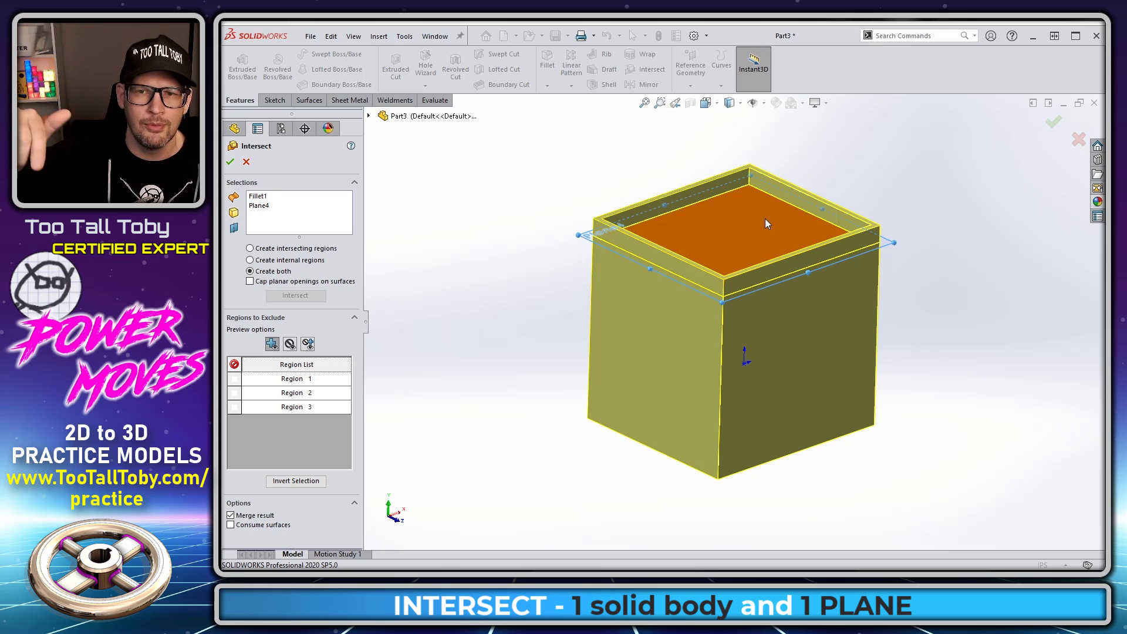
{"action": "left_click", "coordinate": [648, 246]}
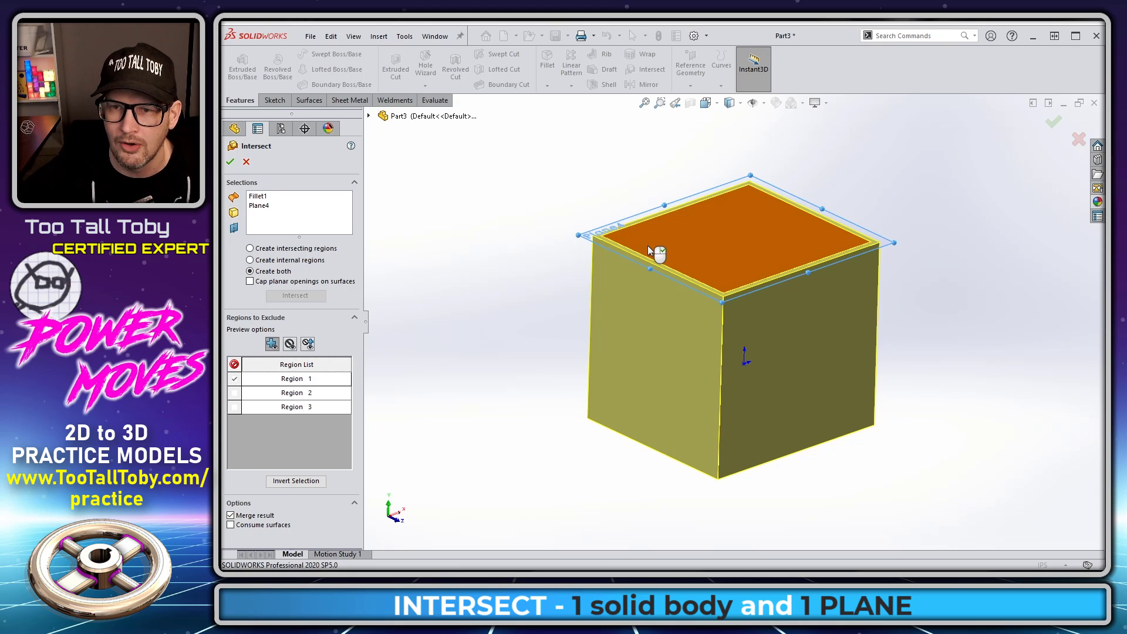
{"action": "left_click", "coordinate": [617, 315]}
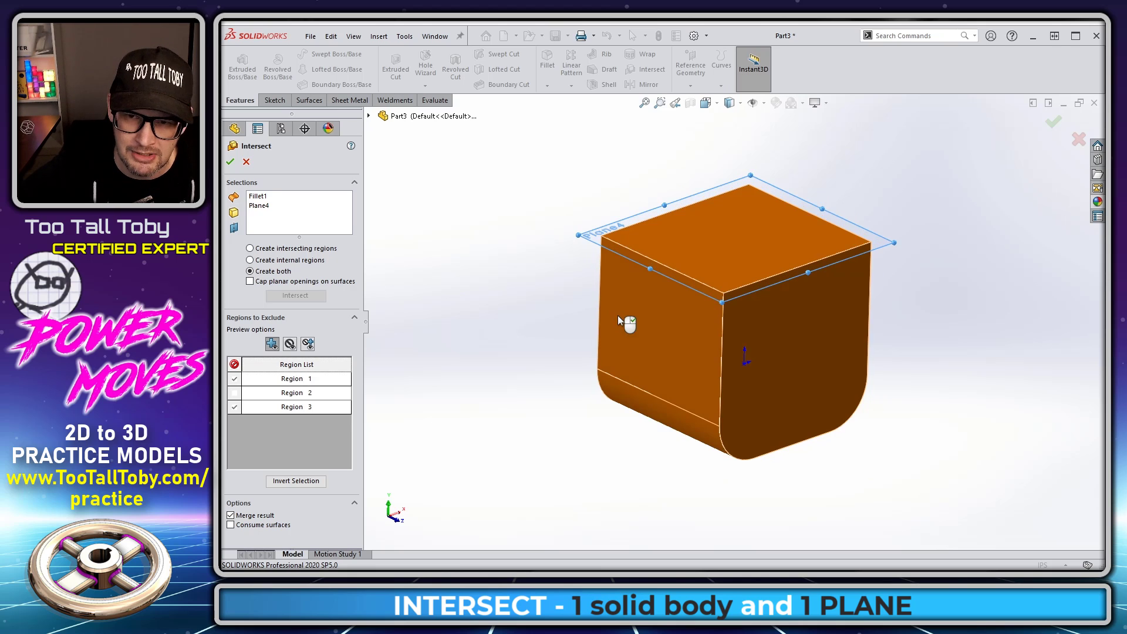
- Accept Intersect2, confirm 31.17 cubic inches in Mass Properties, then switch to the growler main assembly
{"action": "left_click", "coordinate": [229, 163]}
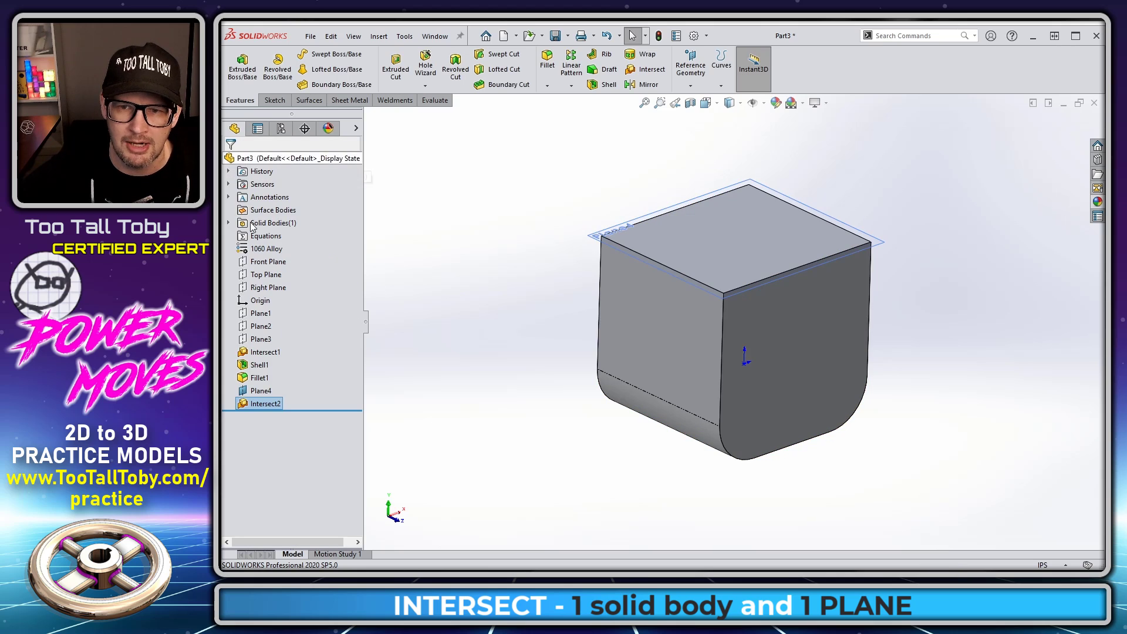
{"action": "left_click", "coordinate": [435, 100]}
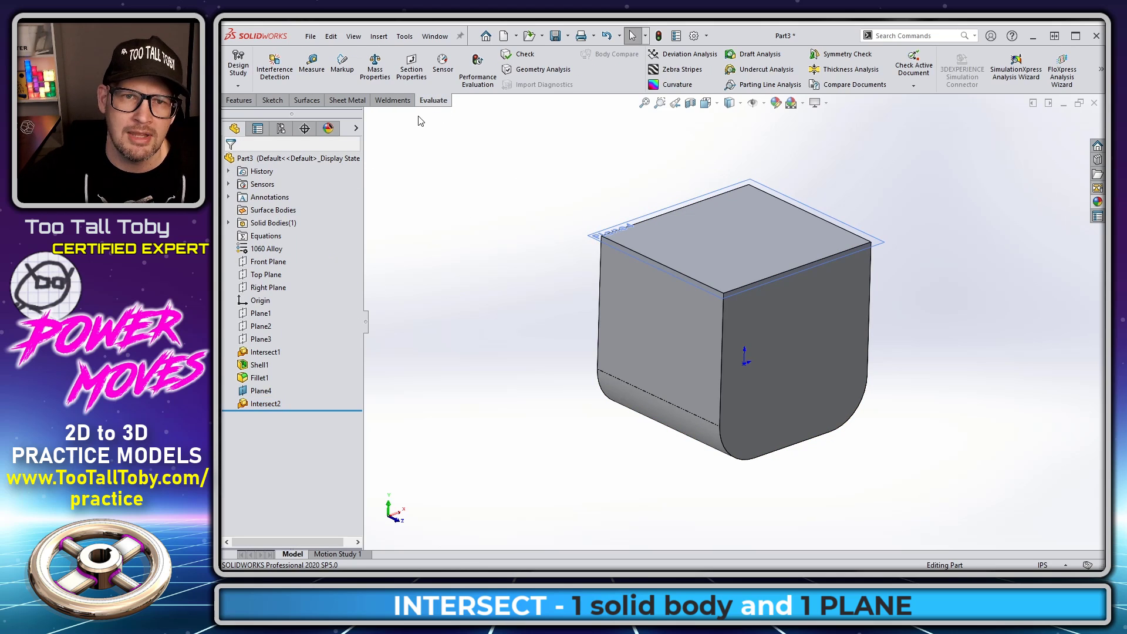
{"action": "left_click", "coordinate": [375, 68]}
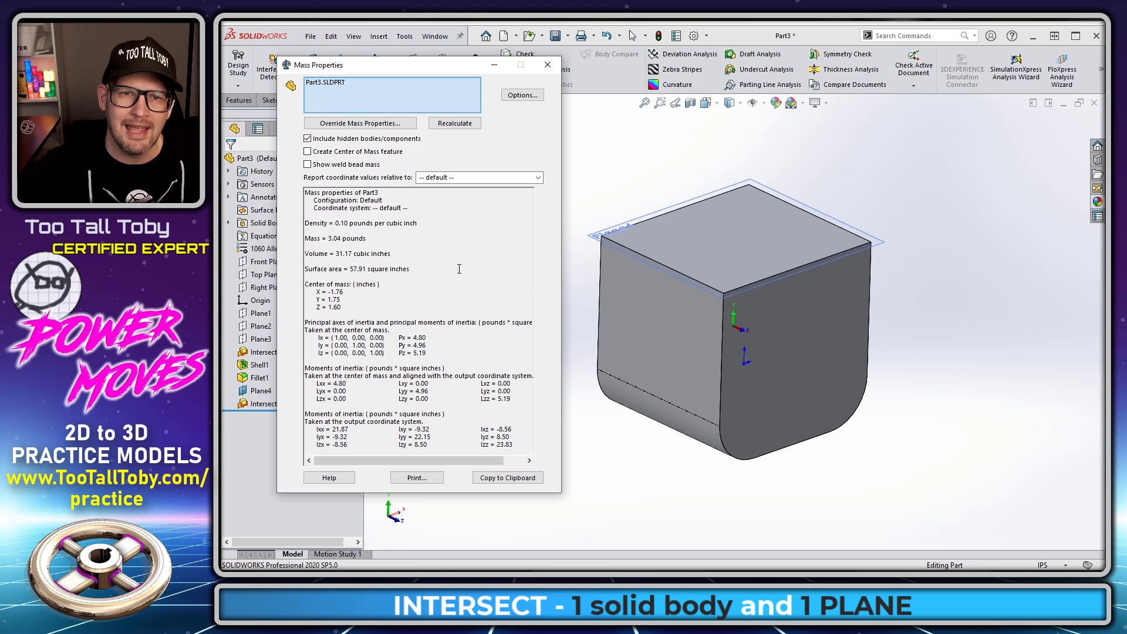
{"action": "left_click_drag", "start_coordinate": [368, 255], "coordinate": [310, 254]}
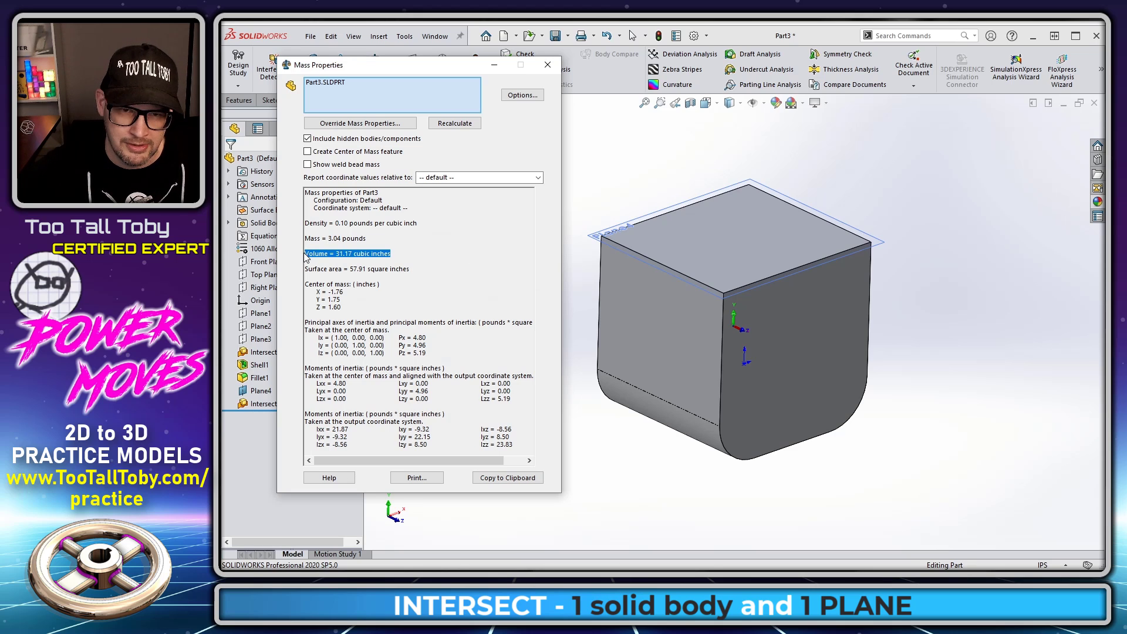
{"action": "left_click", "coordinate": [548, 65]}
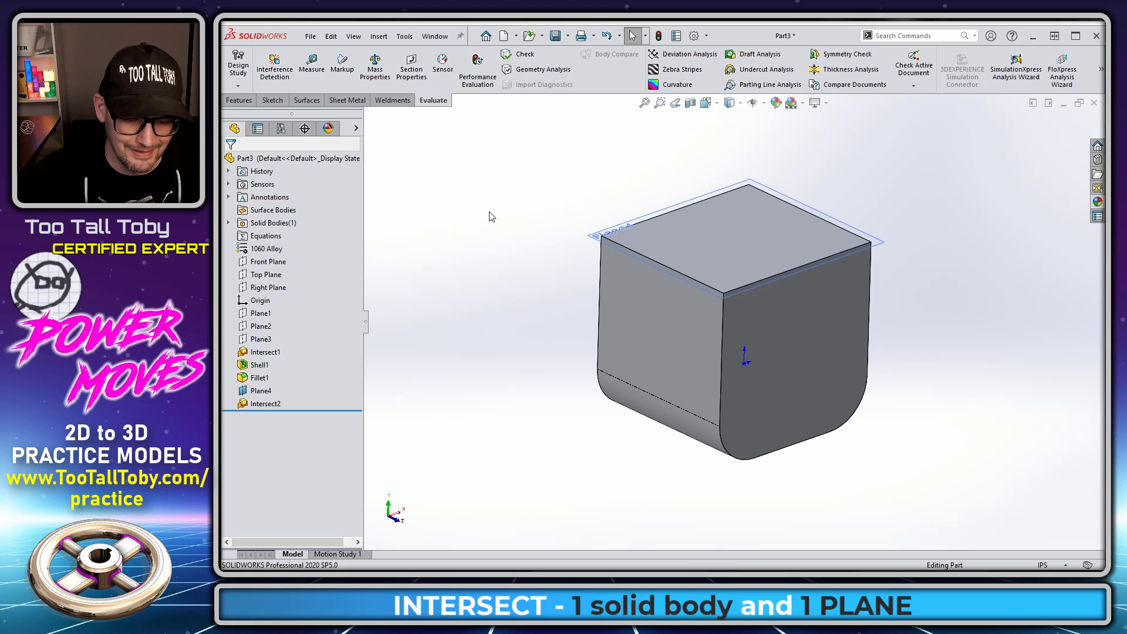
{"action": "key", "text": "ctrl+Tab"}
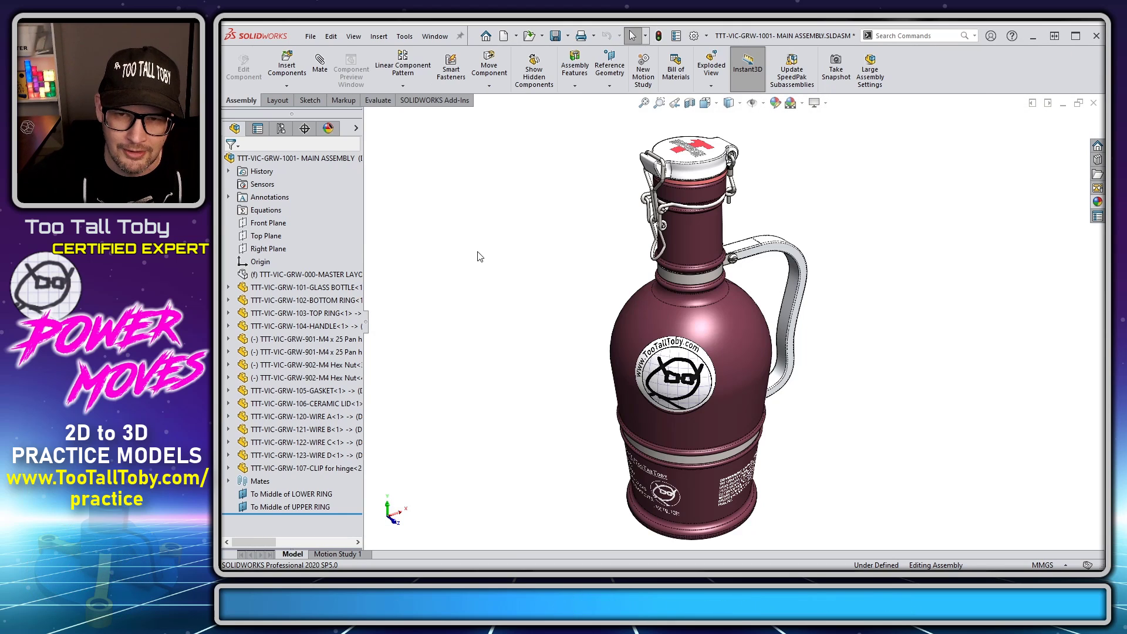
- Open the glass bottle part and offset Plane2 from Top Plane up across the bottle neck
{"action": "left_click", "coordinate": [682, 309]}
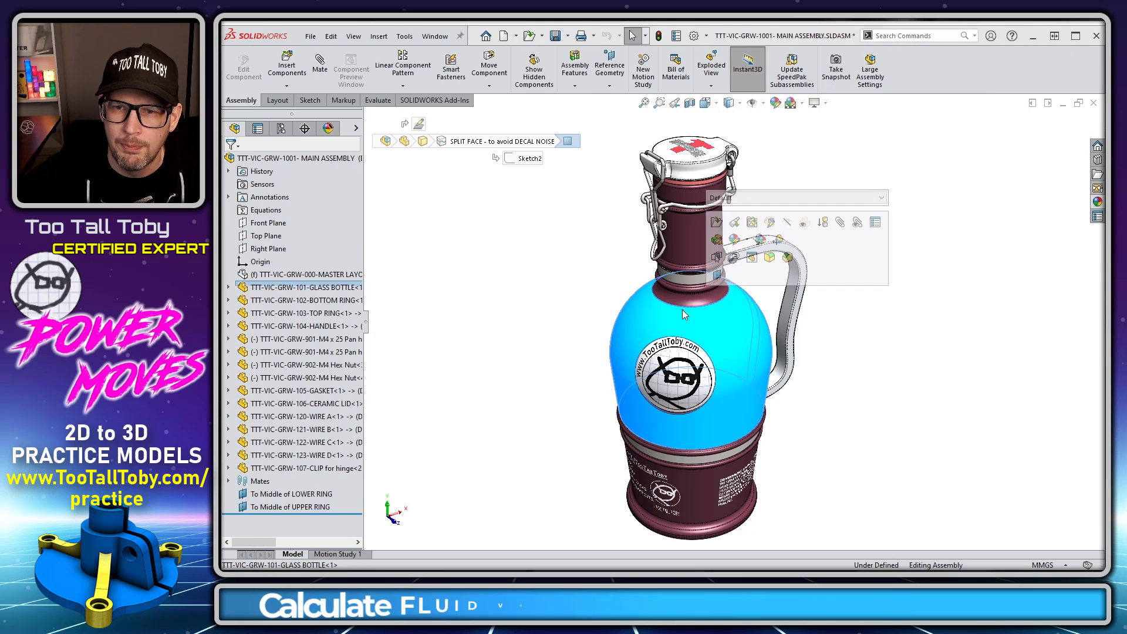
{"action": "left_click", "coordinate": [716, 222]}
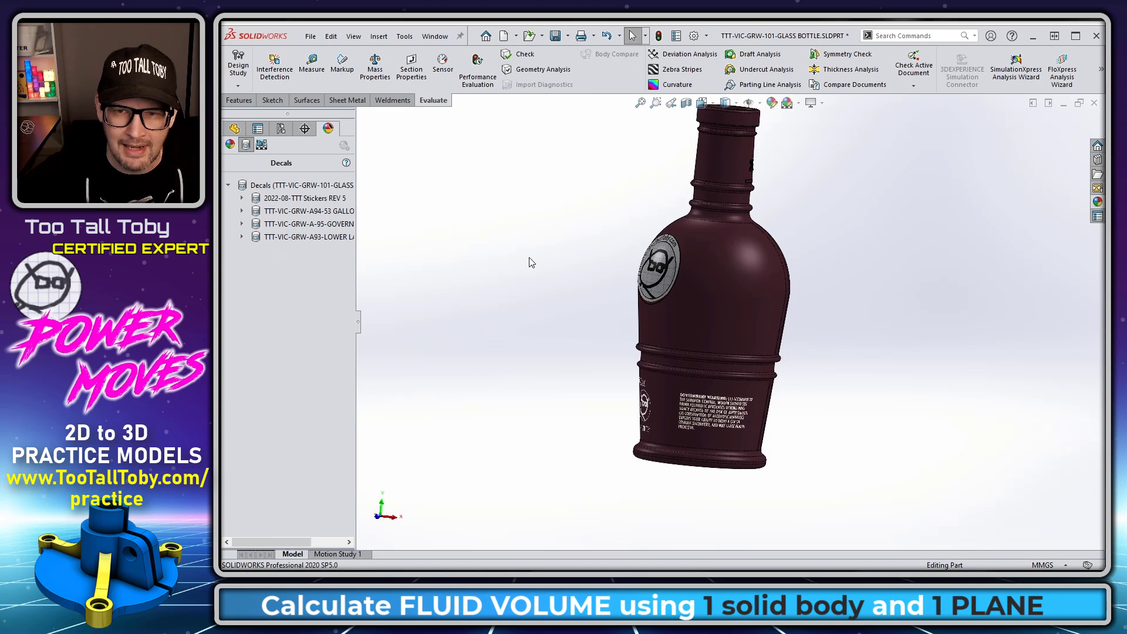
{"action": "key", "text": "ctrl+1"}
{"action": "left_click", "coordinate": [235, 129]}
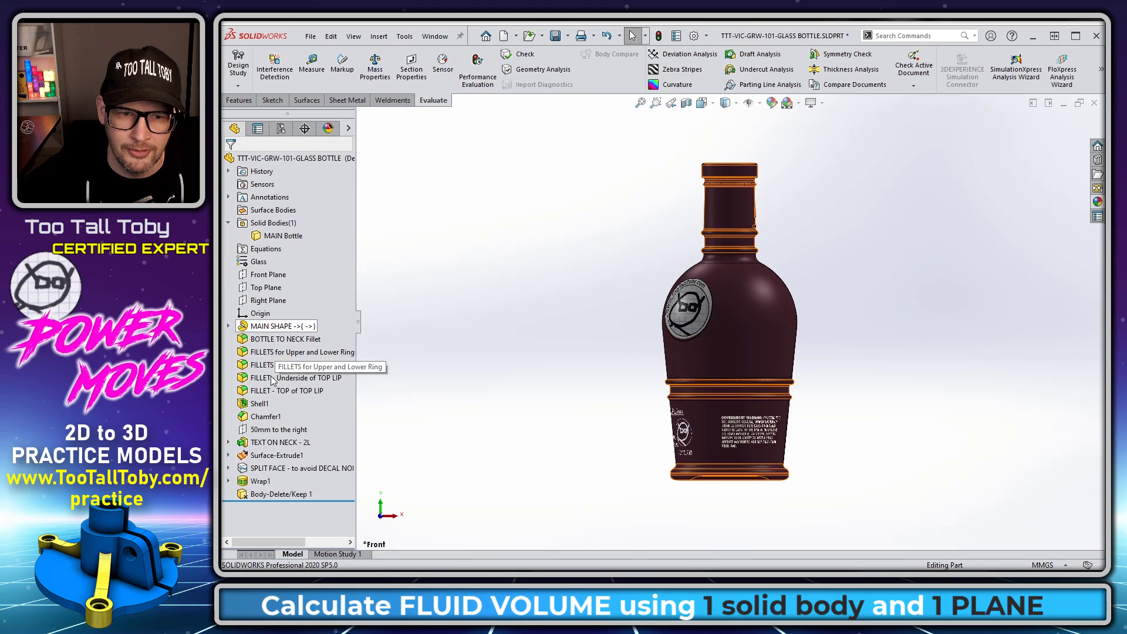
{"action": "left_click", "coordinate": [266, 287]}
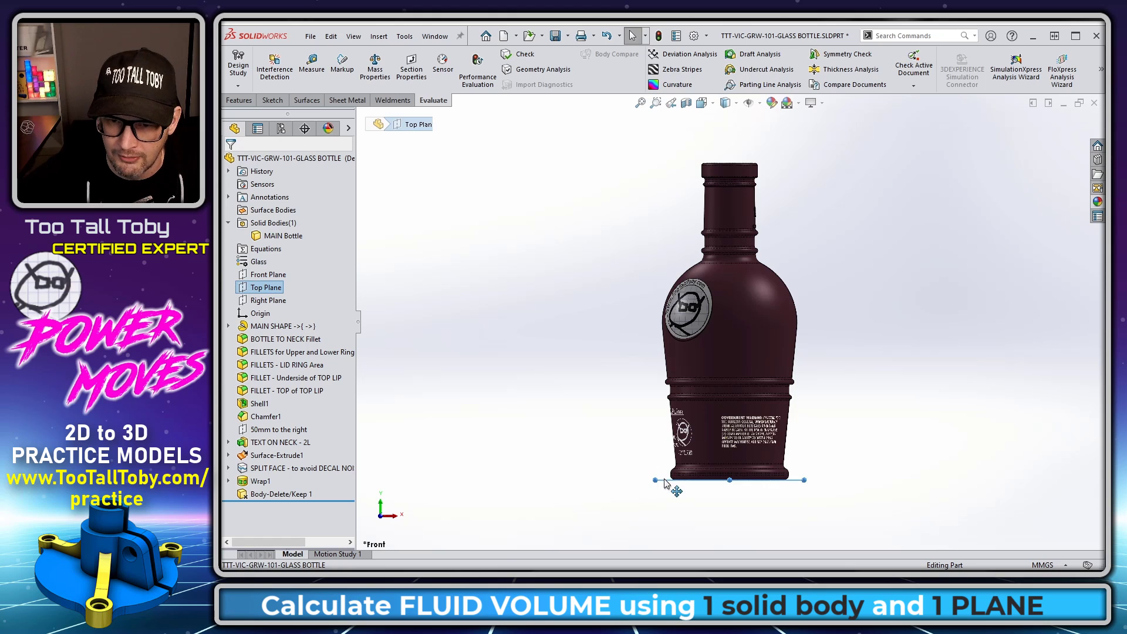
{"action": "left_click_drag", "start_coordinate": [665, 483], "coordinate": [666, 193], "text": "ctrl"}
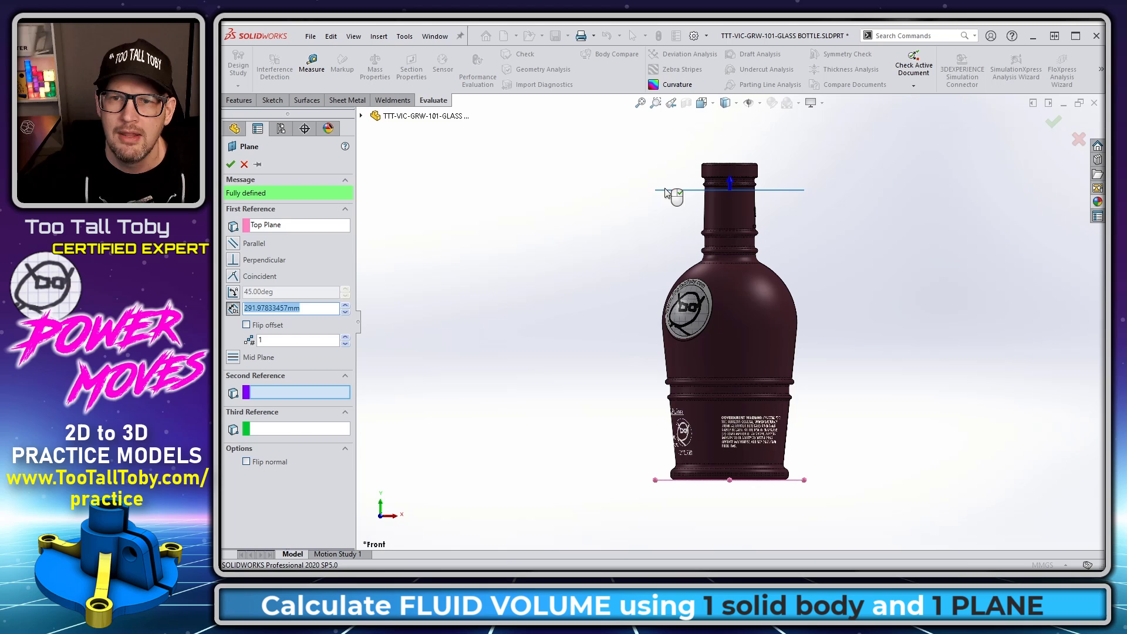
{"action": "right_click", "coordinate": [664, 184]}
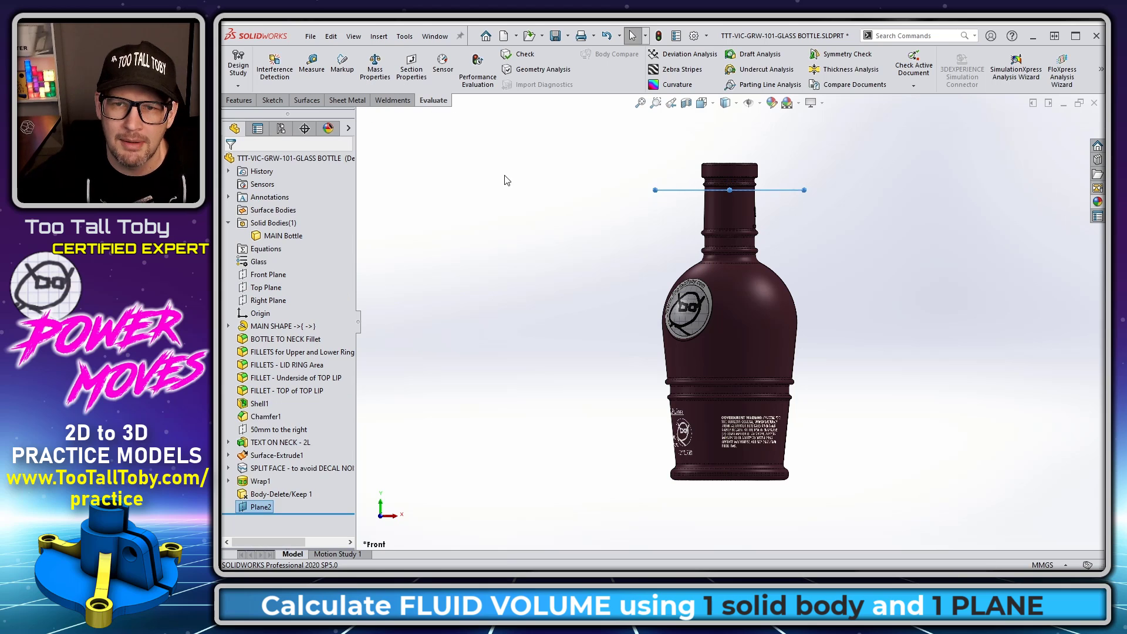
{"action": "left_click", "coordinate": [237, 100]}
- Intersect Plane2 with the MAIN Bottle body, excluding the neck region above the plane
{"action": "left_click", "coordinate": [646, 70]}
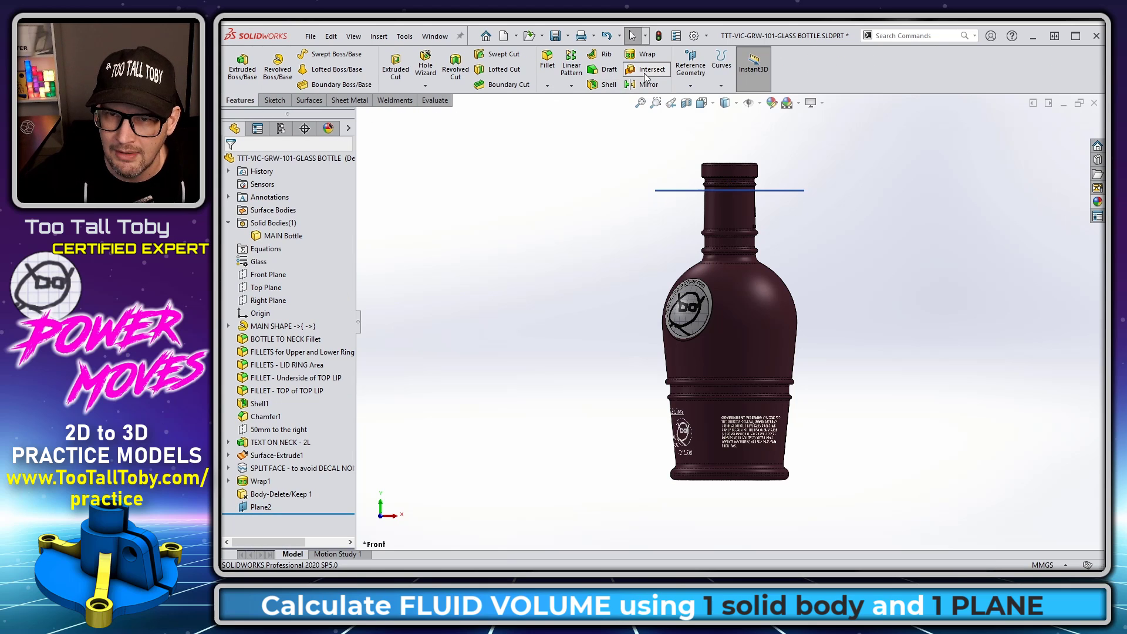
{"action": "left_click", "coordinate": [670, 191]}
{"action": "left_click", "coordinate": [736, 218]}
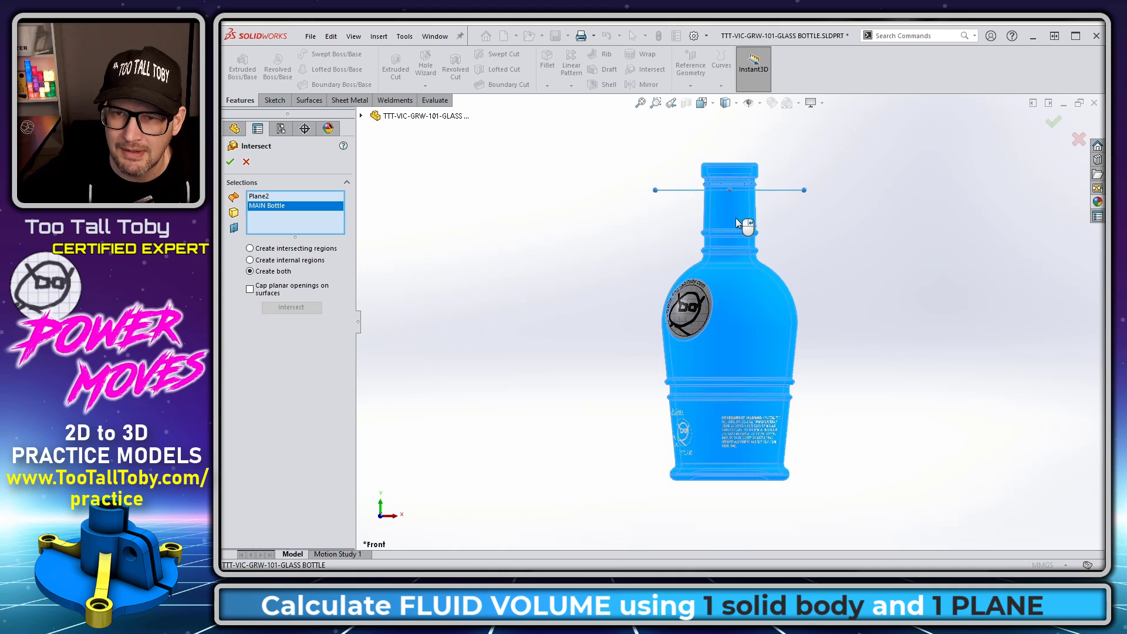
{"action": "left_click", "coordinate": [301, 314]}
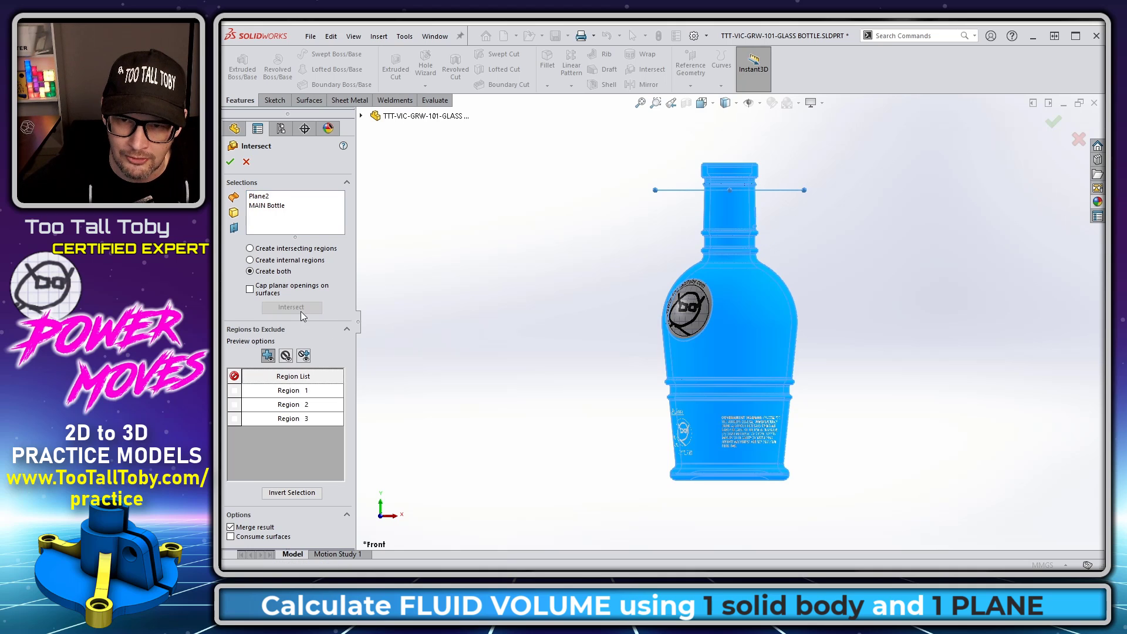
{"action": "middle_click_drag", "start_coordinate": [558, 290], "coordinate": [532, 319]}
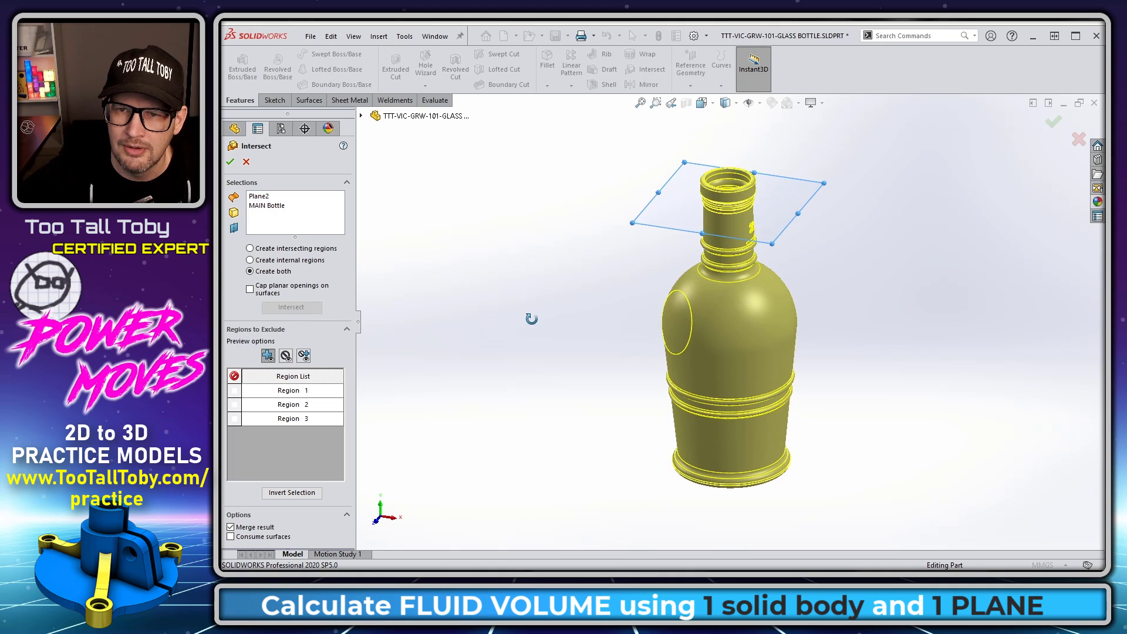
{"action": "left_click", "coordinate": [728, 197]}
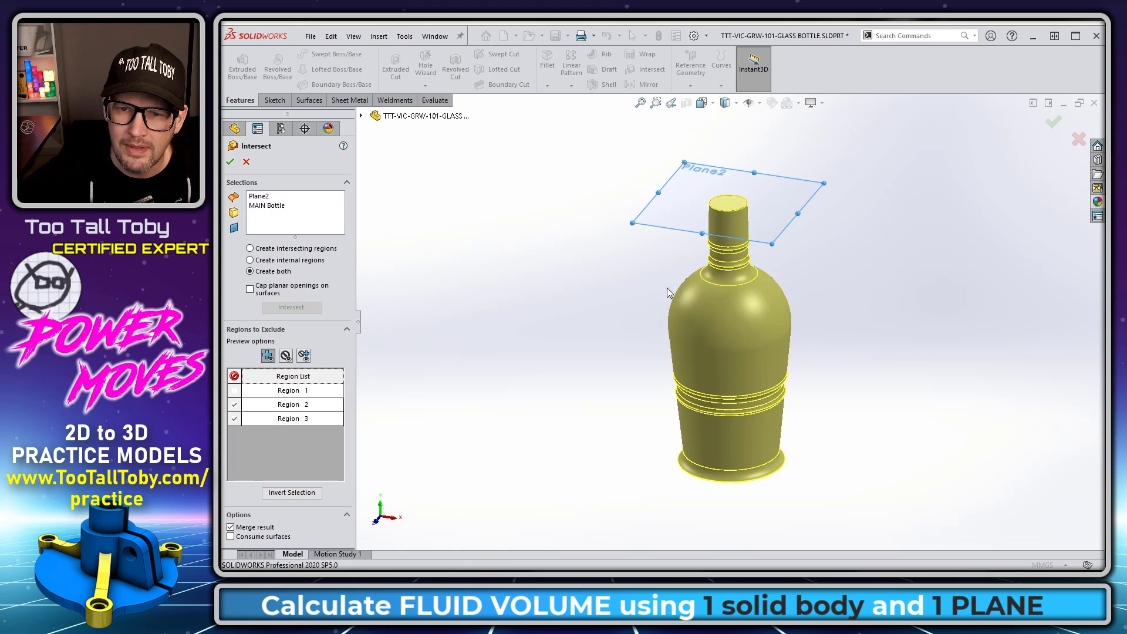
{"action": "left_click", "coordinate": [231, 163]}
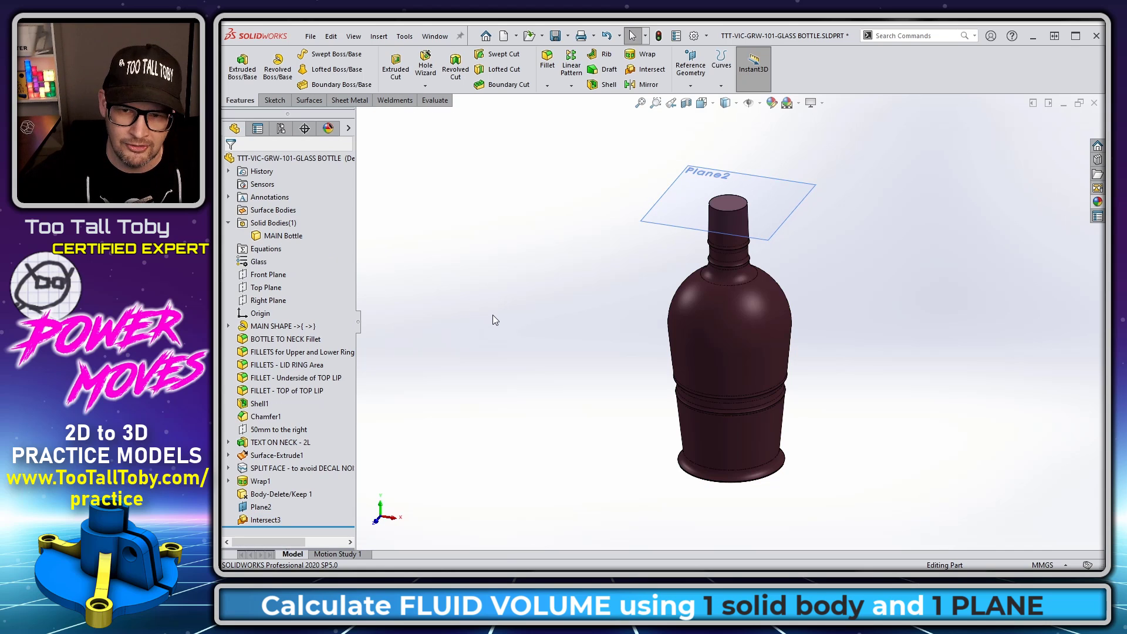
- Open Mass Properties for the bottle and check the volume reading
{"action": "left_click", "coordinate": [433, 101]}
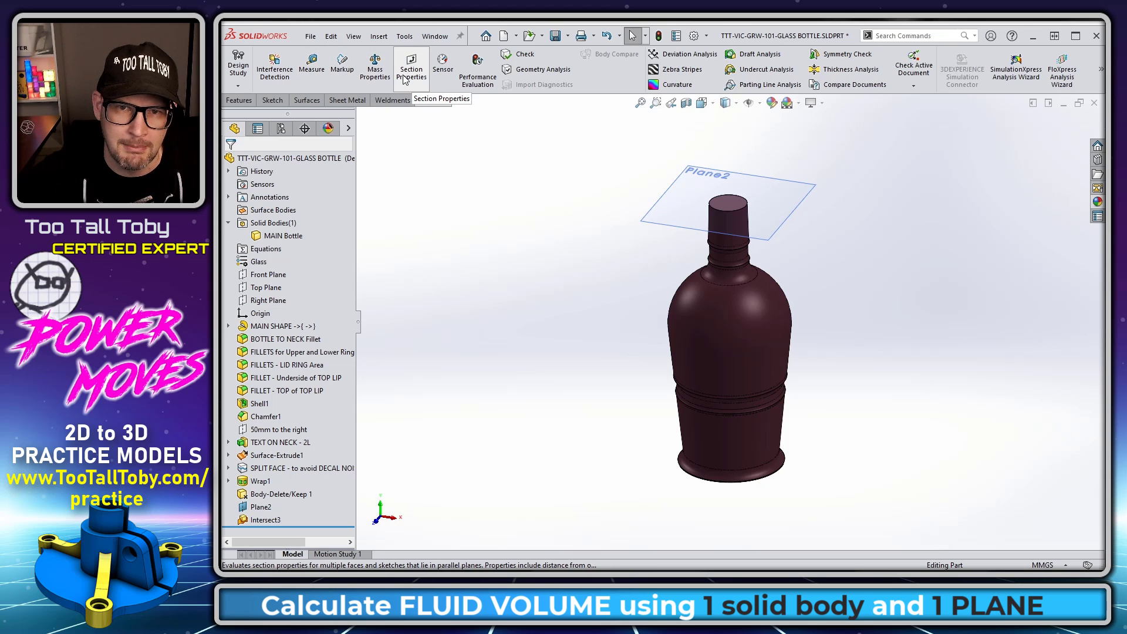
{"action": "left_click", "coordinate": [375, 69]}
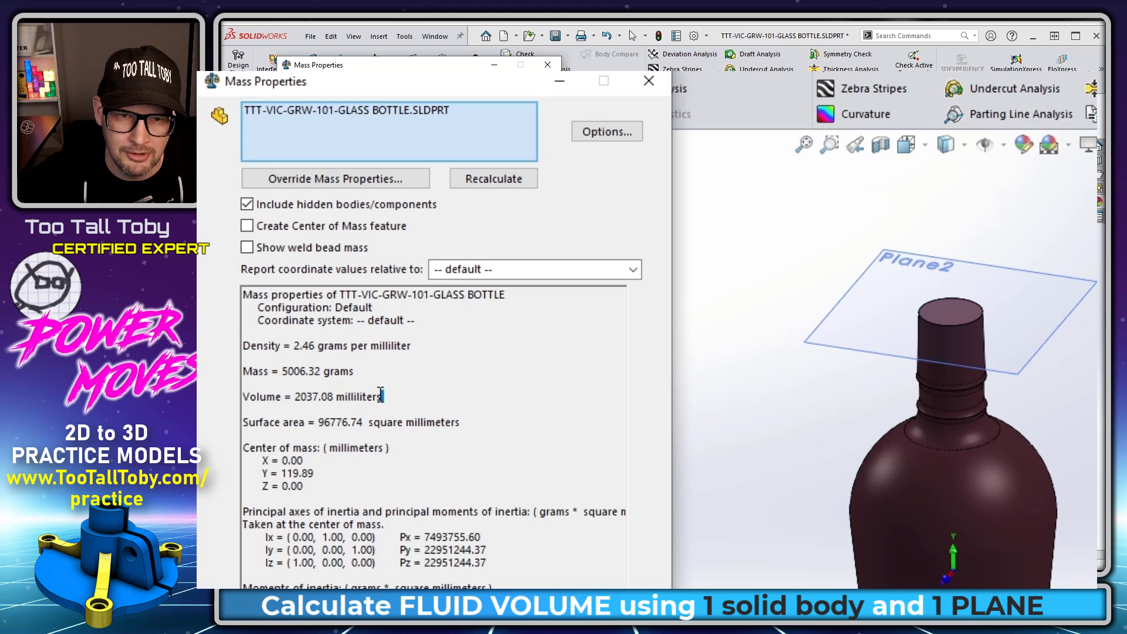
{"action": "left_click_drag", "start_coordinate": [381, 396], "coordinate": [274, 389]}
{"action": "left_click", "coordinate": [374, 398]}
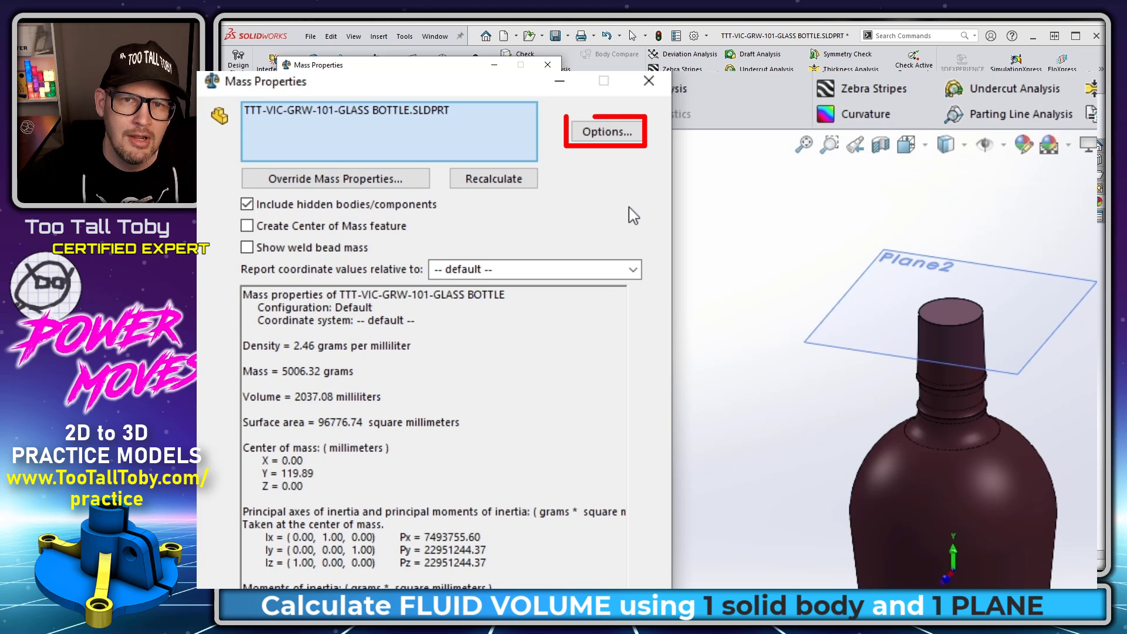
- Switch the volume unit to US fluid ounces, showing 68.88 fl oz
{"action": "left_click", "coordinate": [608, 133]}
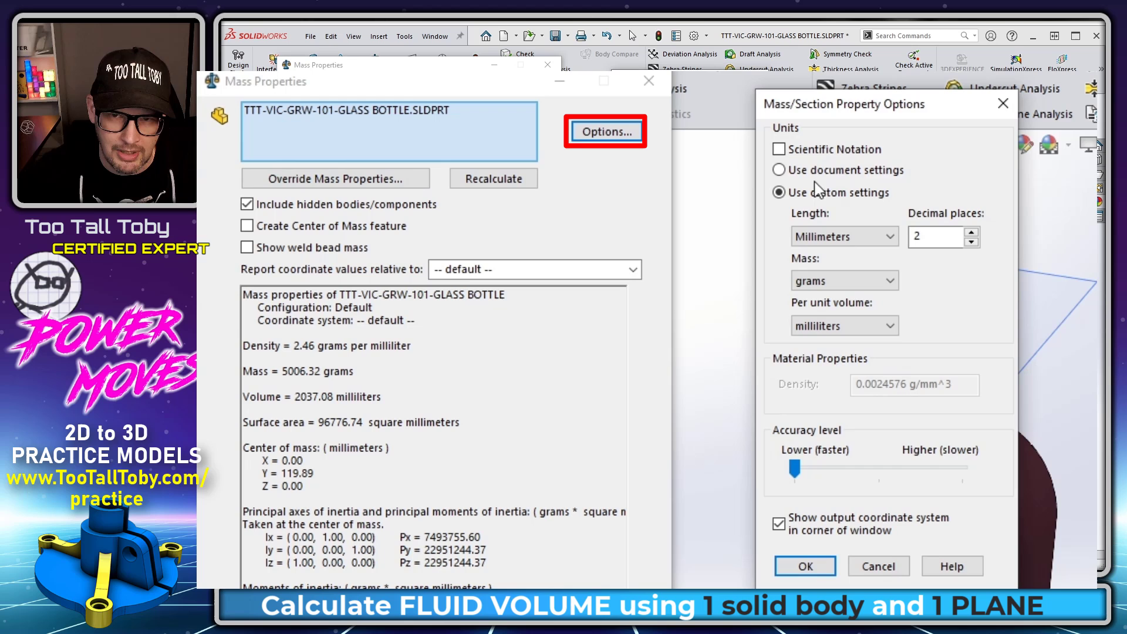
{"action": "left_click", "coordinate": [890, 326]}
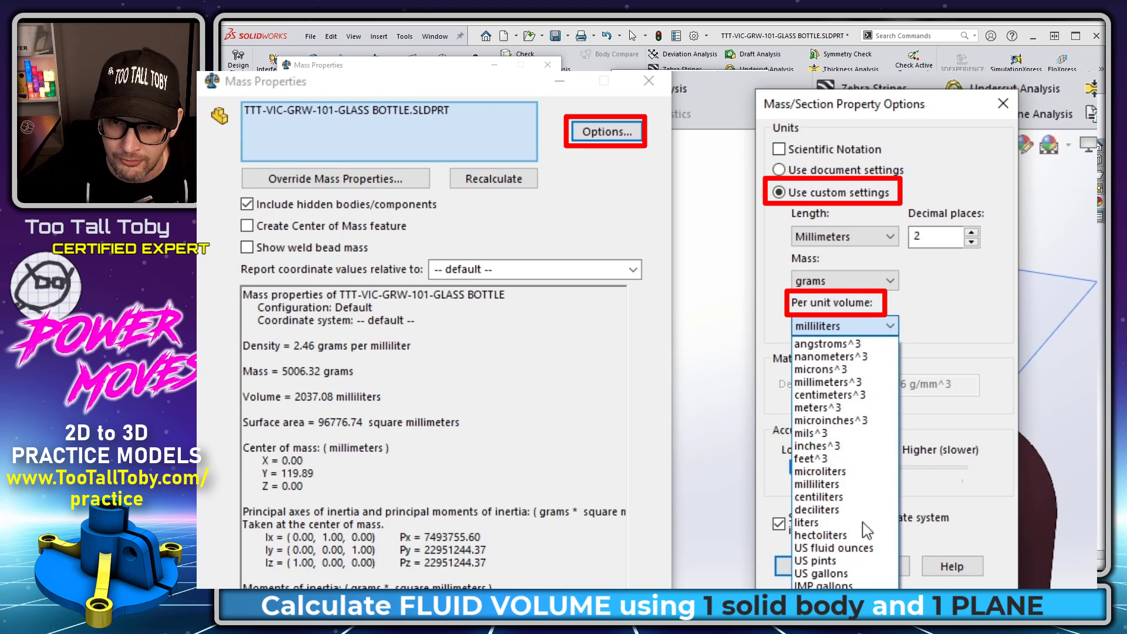
{"action": "left_click", "coordinate": [861, 549]}
{"action": "left_click", "coordinate": [805, 566]}
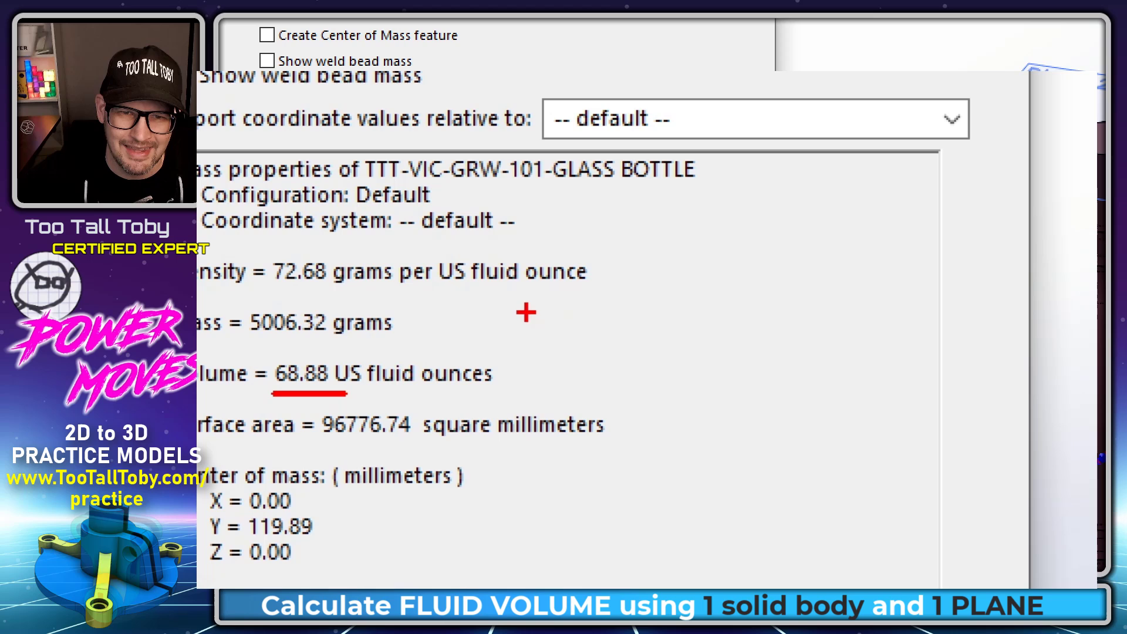
{"action": "mouse_move", "coordinate": [557, 306]}
{"action": "left_mouse_down"}
{"action": "mouse_move", "coordinate": [527, 373]}
{"action": "mouse_move", "coordinate": [588, 381]}
{"action": "mouse_move", "coordinate": [535, 367]}
{"action": "left_mouse_up"}
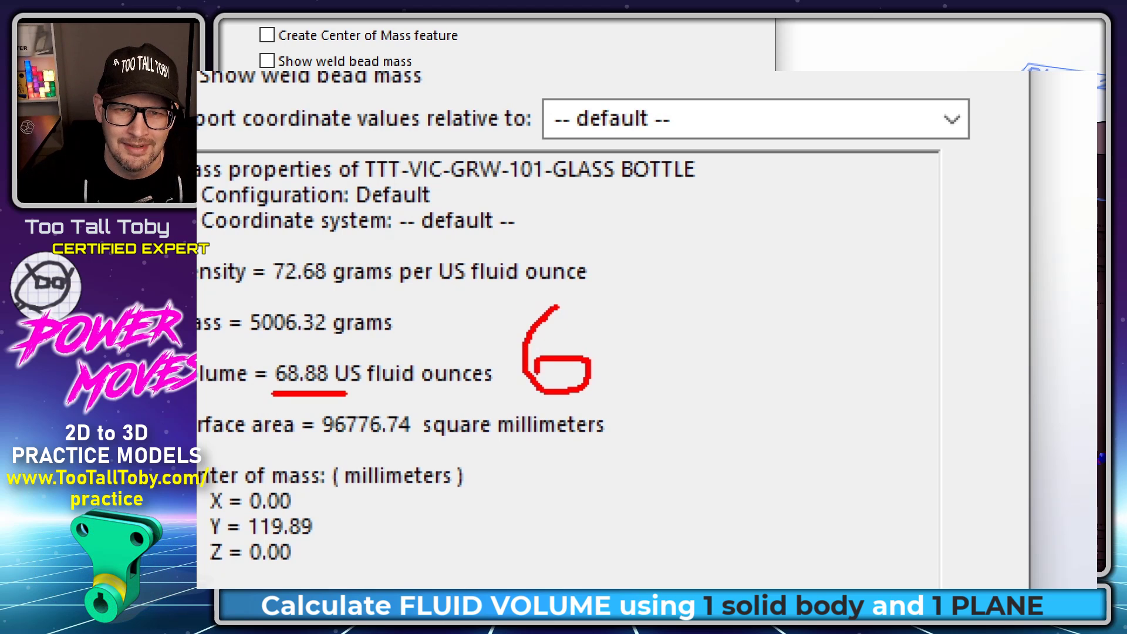
{"action": "left_click_drag", "start_coordinate": [630, 306], "coordinate": [674, 402]}
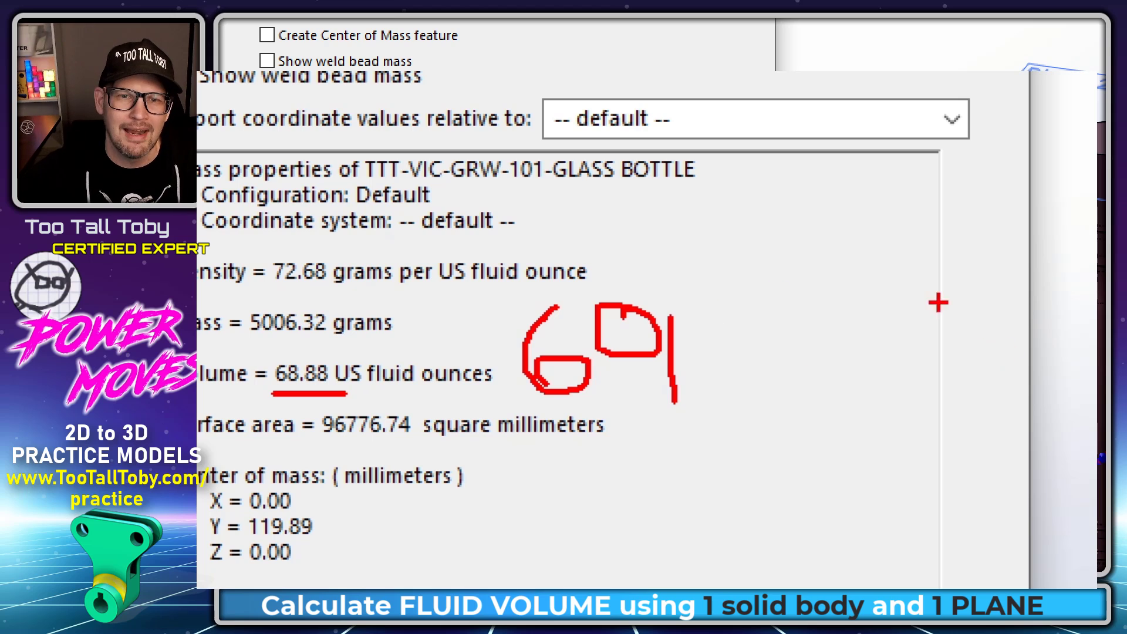
{"action": "key", "text": "Escape"}
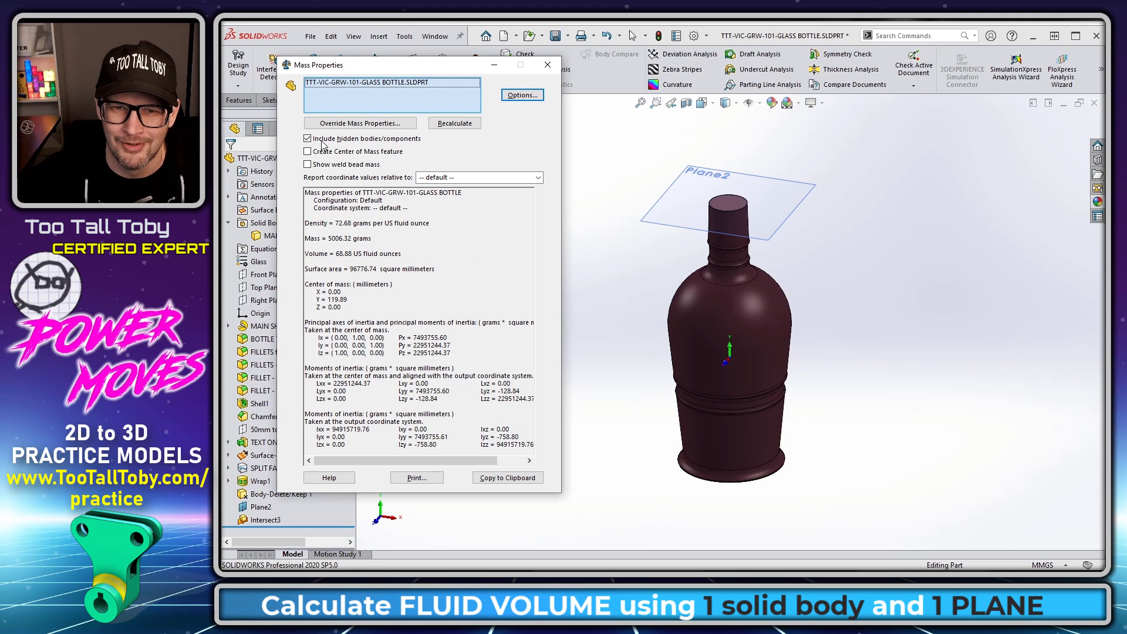
- Close Mass Properties and switch to bottle.SLDPRT, the orange detergent bottle
{"action": "left_click", "coordinate": [548, 65]}
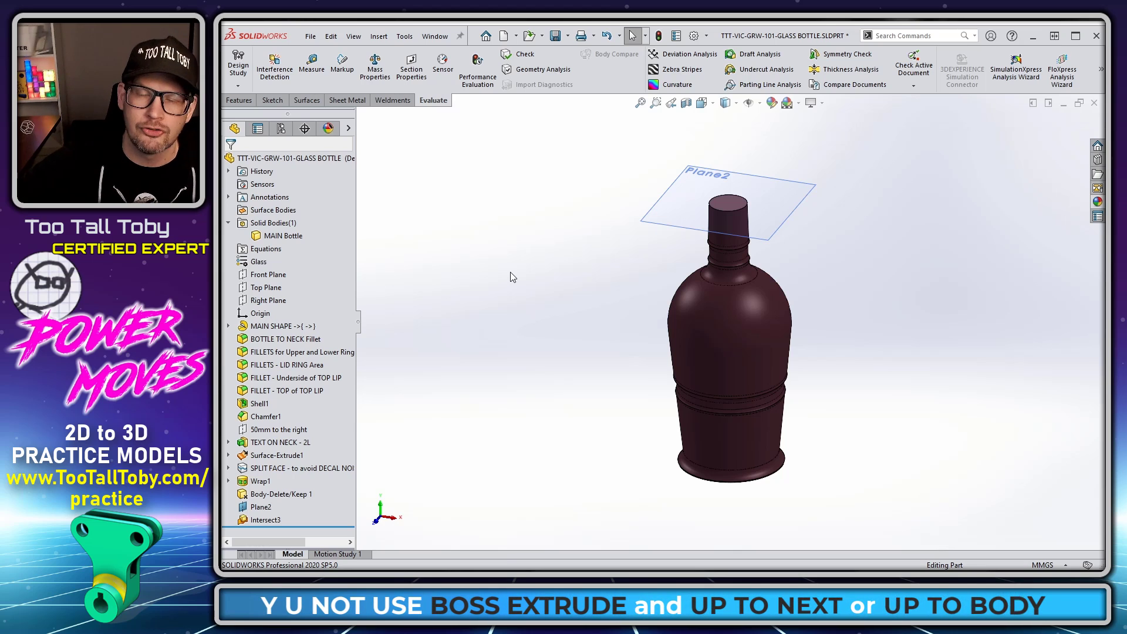
{"action": "key", "text": "ctrl+Tab"}
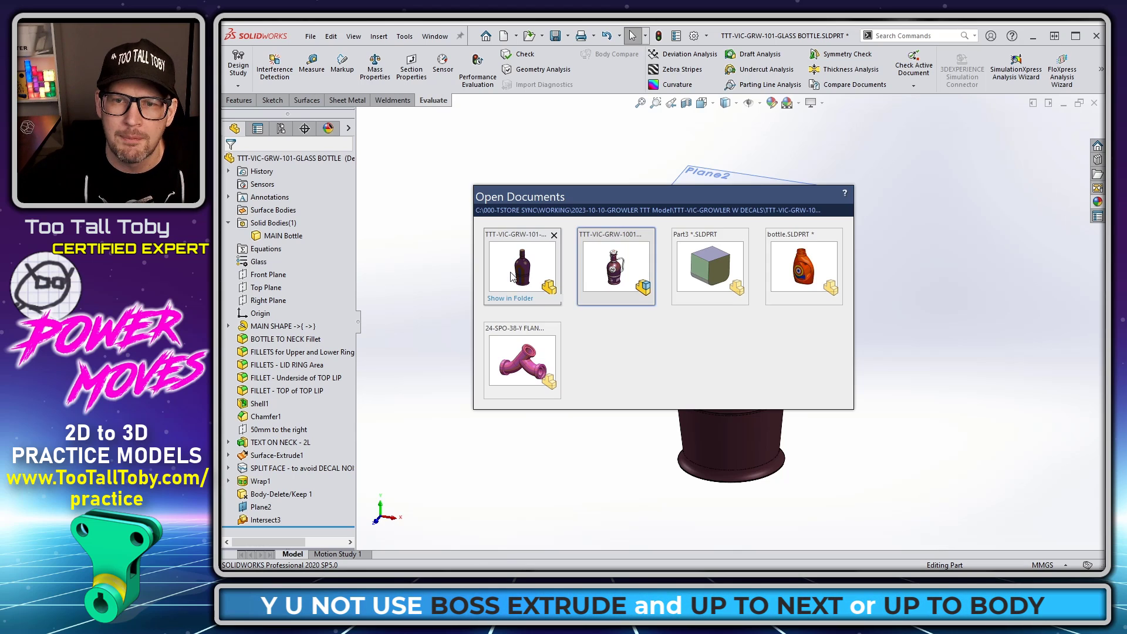
{"action": "key", "text": "Tab"}
{"action": "key", "text": "Tab"}
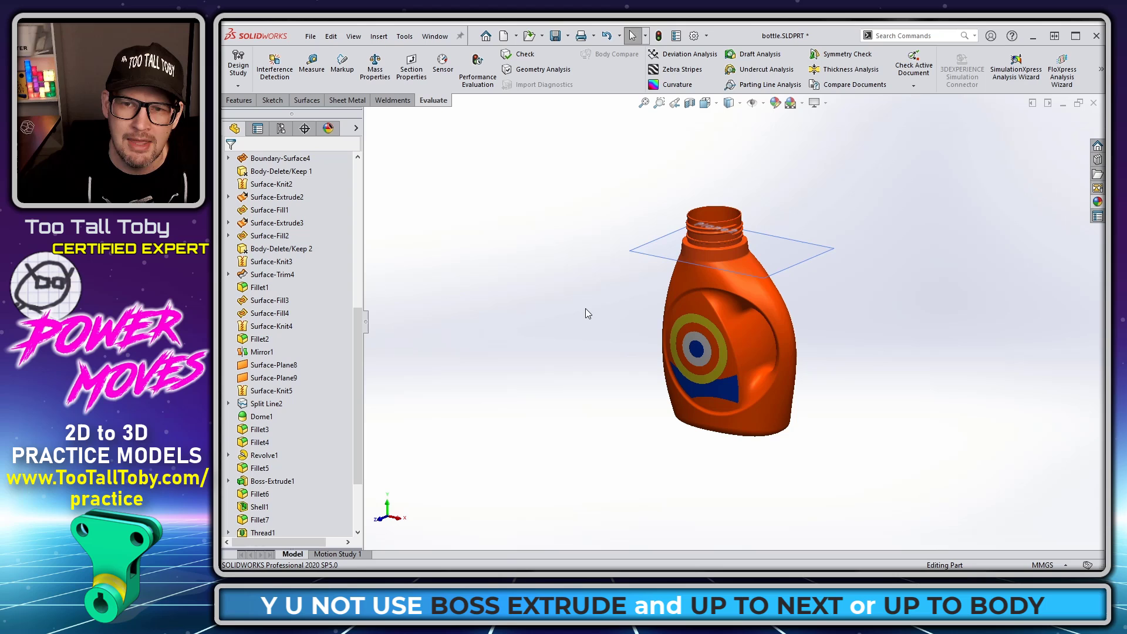
{"action": "left_click", "coordinate": [691, 104]}
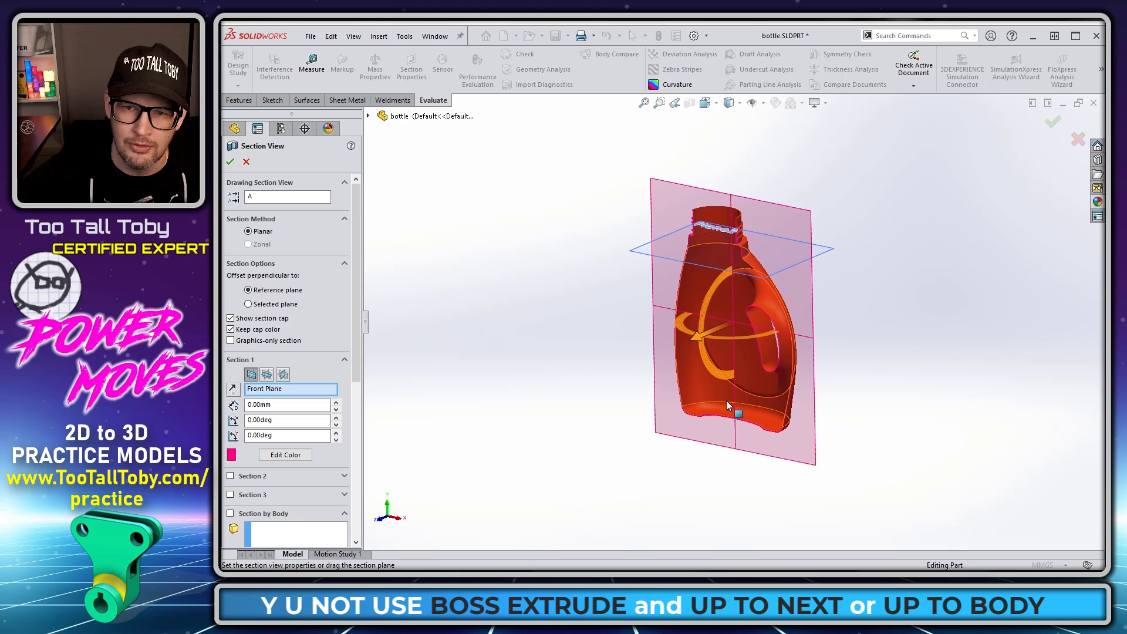
{"action": "key", "text": "Escape"}
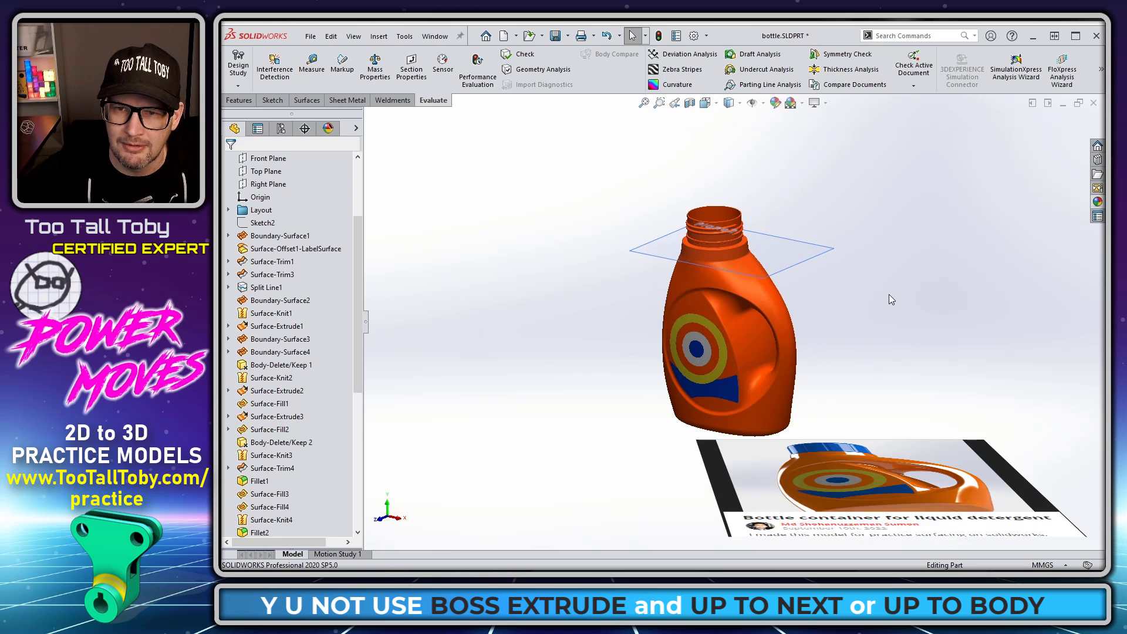
{"action": "scroll", "coordinate": [887, 298], "scroll_direction": "down", "scroll_amount": 5}
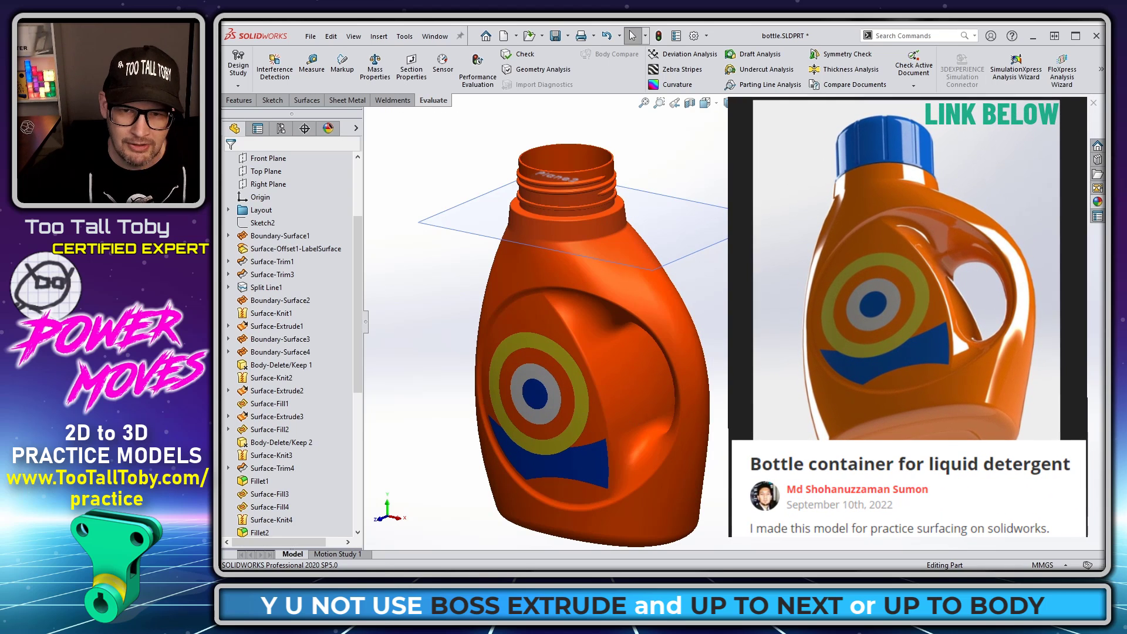
{"action": "scroll", "coordinate": [731, 320], "scroll_direction": "up", "scroll_amount": 3}
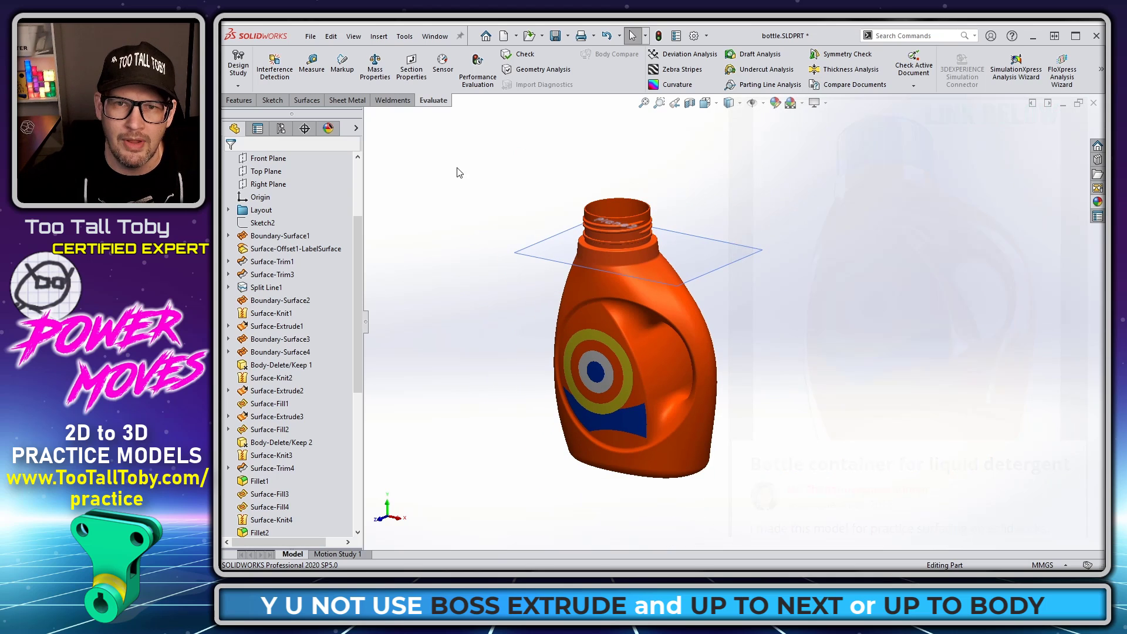
{"action": "left_click", "coordinate": [239, 101]}
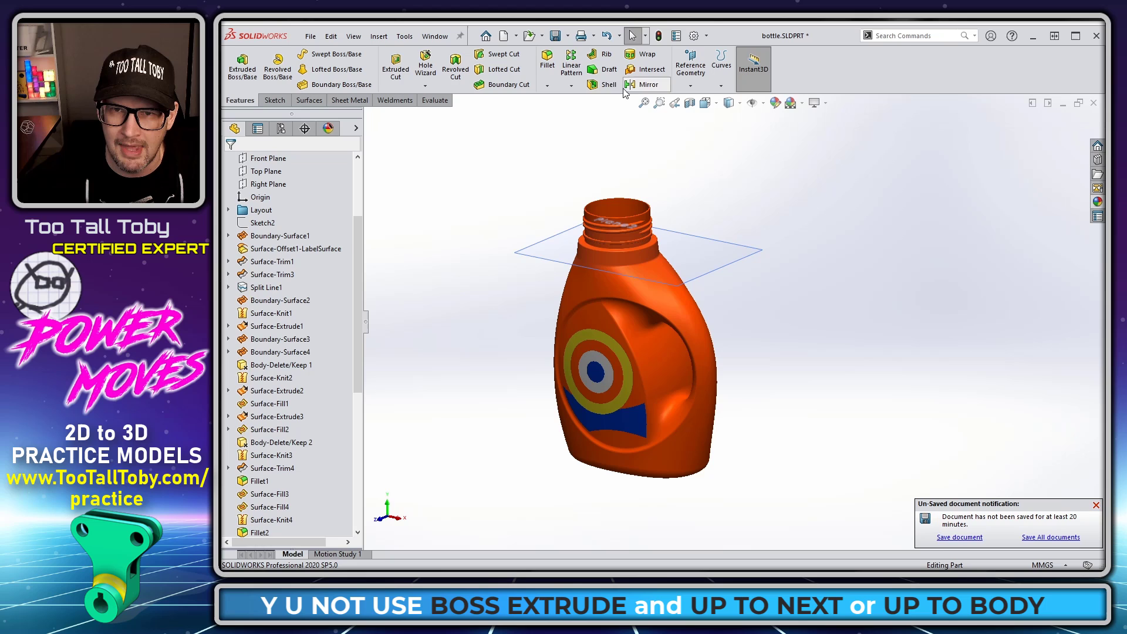
{"action": "left_click", "coordinate": [648, 69]}
{"action": "left_click", "coordinate": [736, 249]}
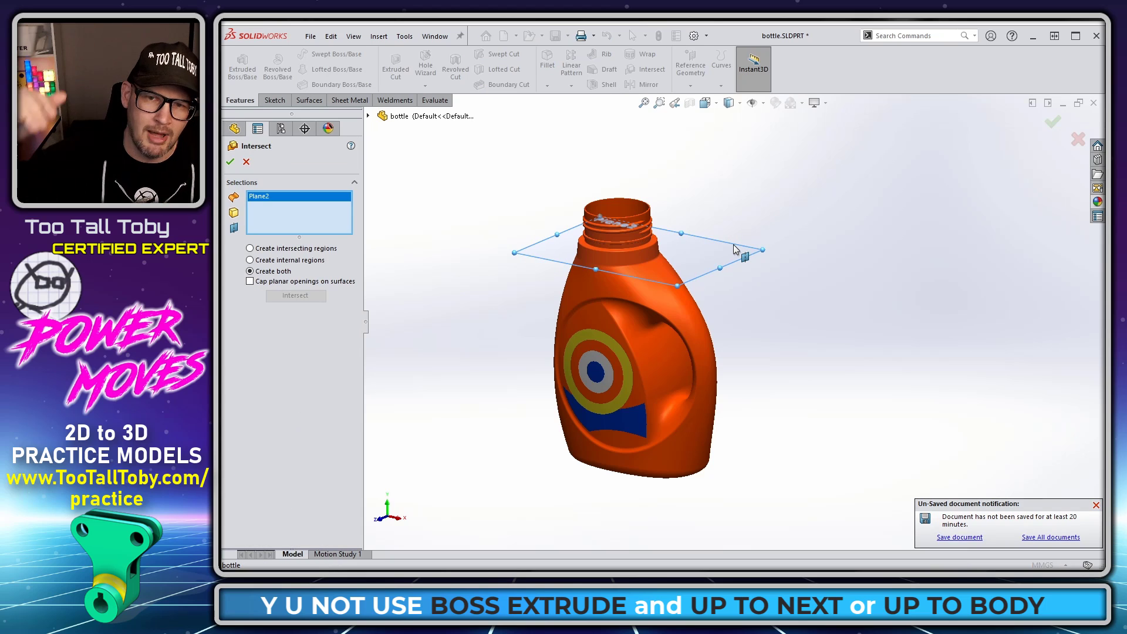
{"action": "left_click", "coordinate": [690, 319]}
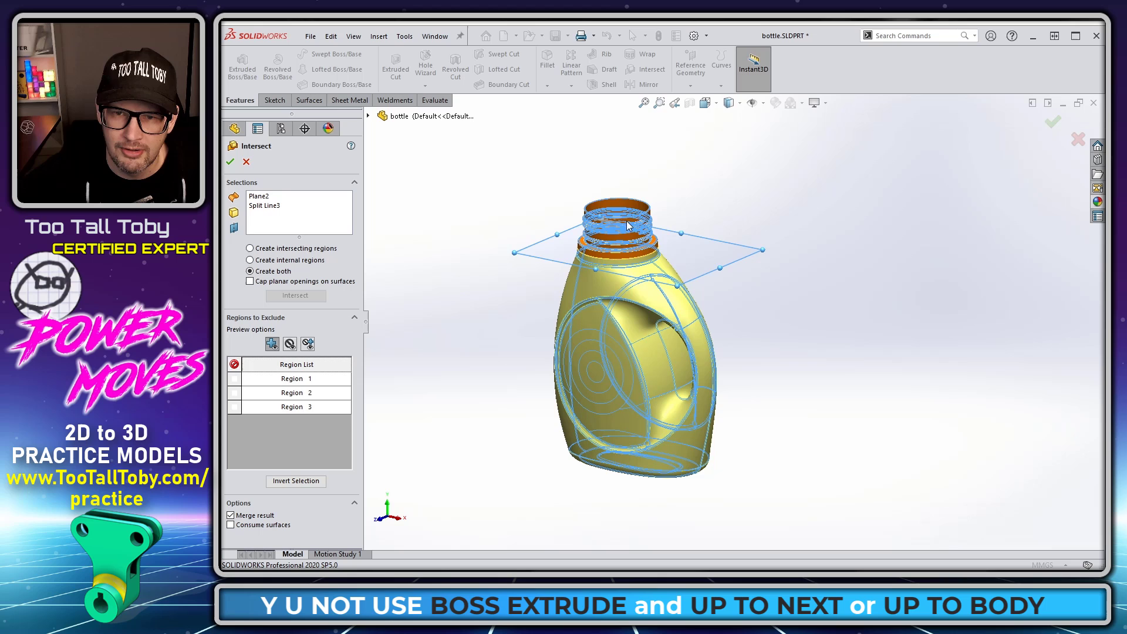
{"action": "left_click", "coordinate": [705, 354]}
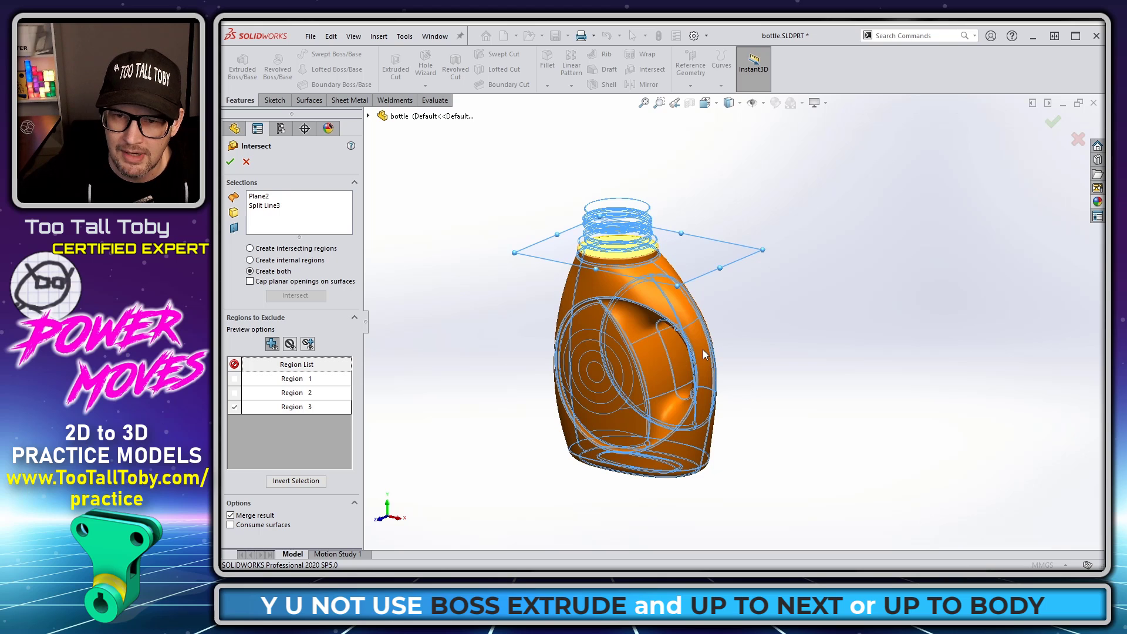
{"action": "left_click", "coordinate": [618, 268]}
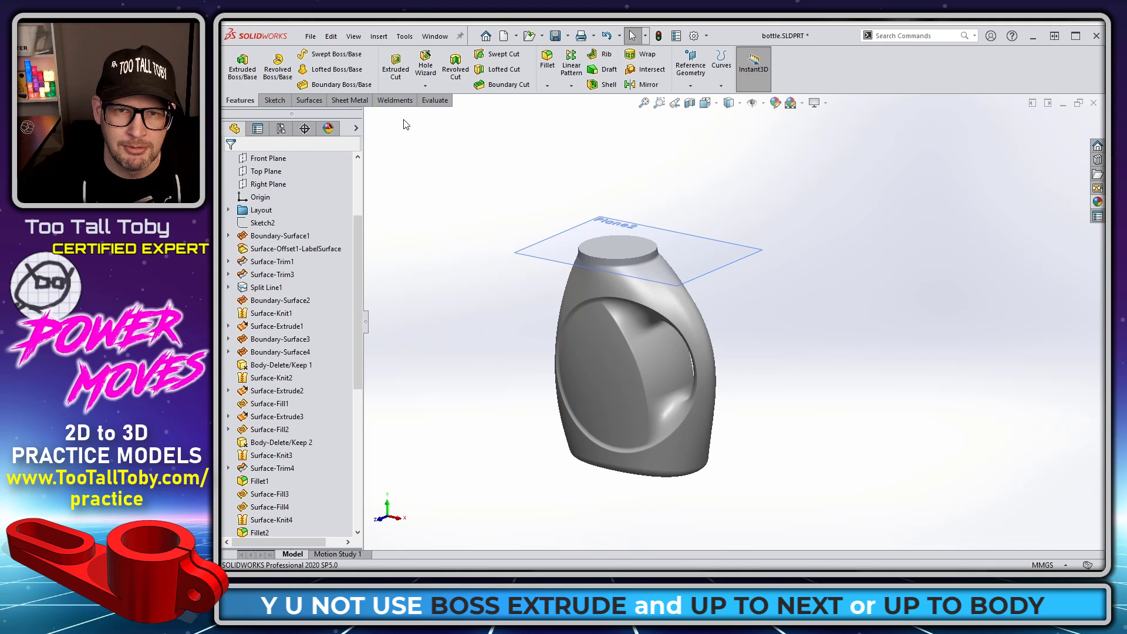
- Switch the bottle's Mass Properties volume unit to US gallons and read 0.45 US gallons
{"action": "left_click", "coordinate": [432, 101]}
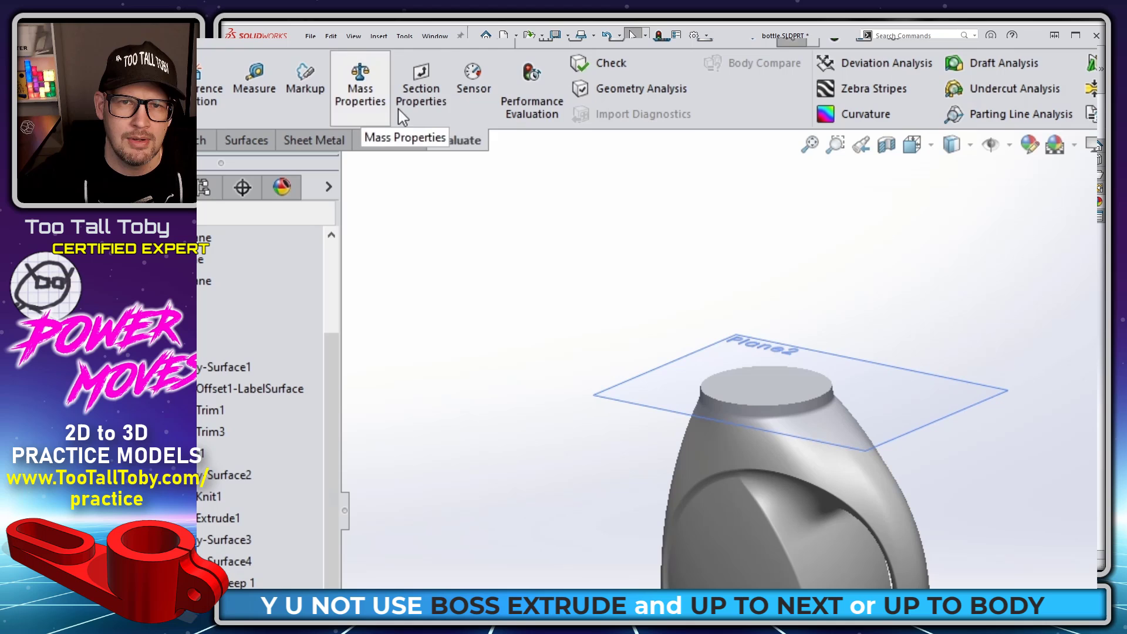
{"action": "left_click", "coordinate": [370, 99]}
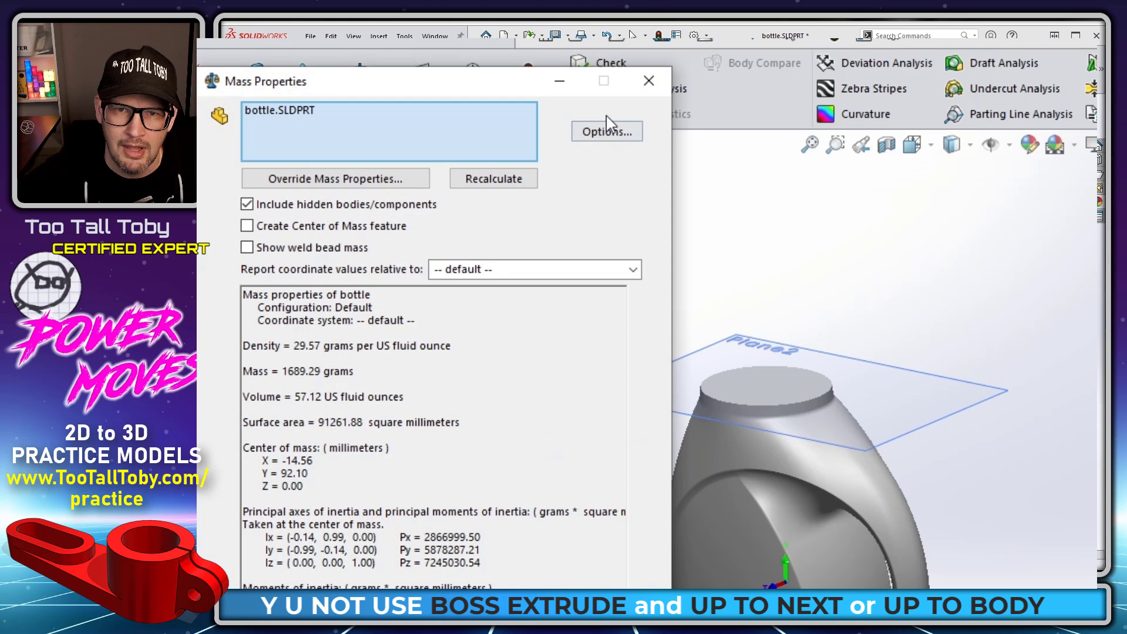
{"action": "left_click", "coordinate": [596, 135]}
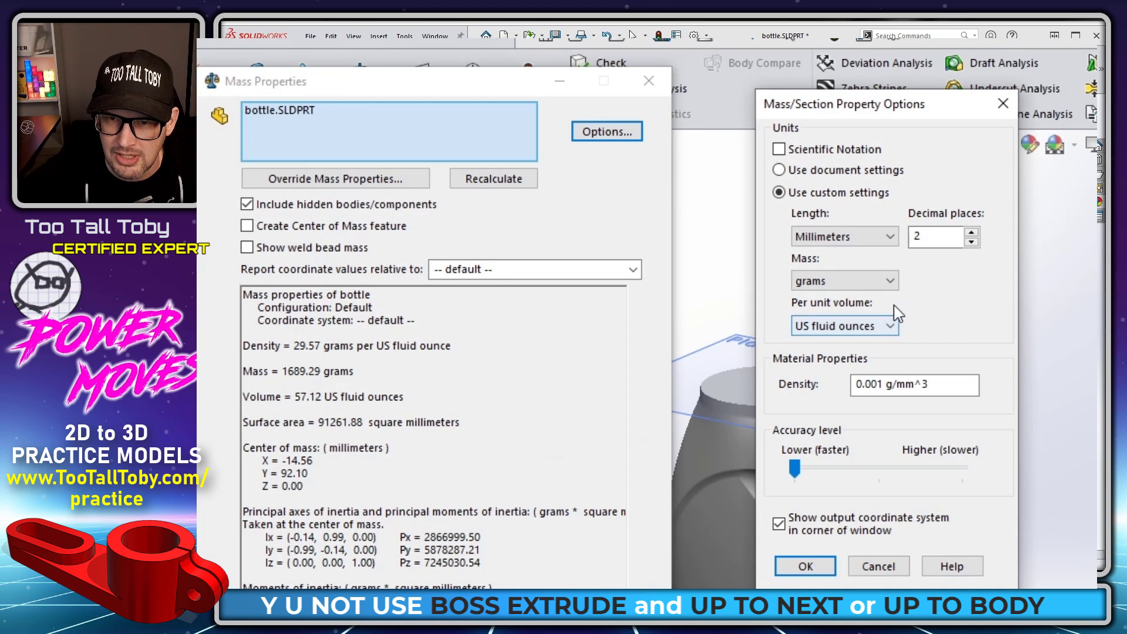
{"action": "left_click", "coordinate": [889, 326]}
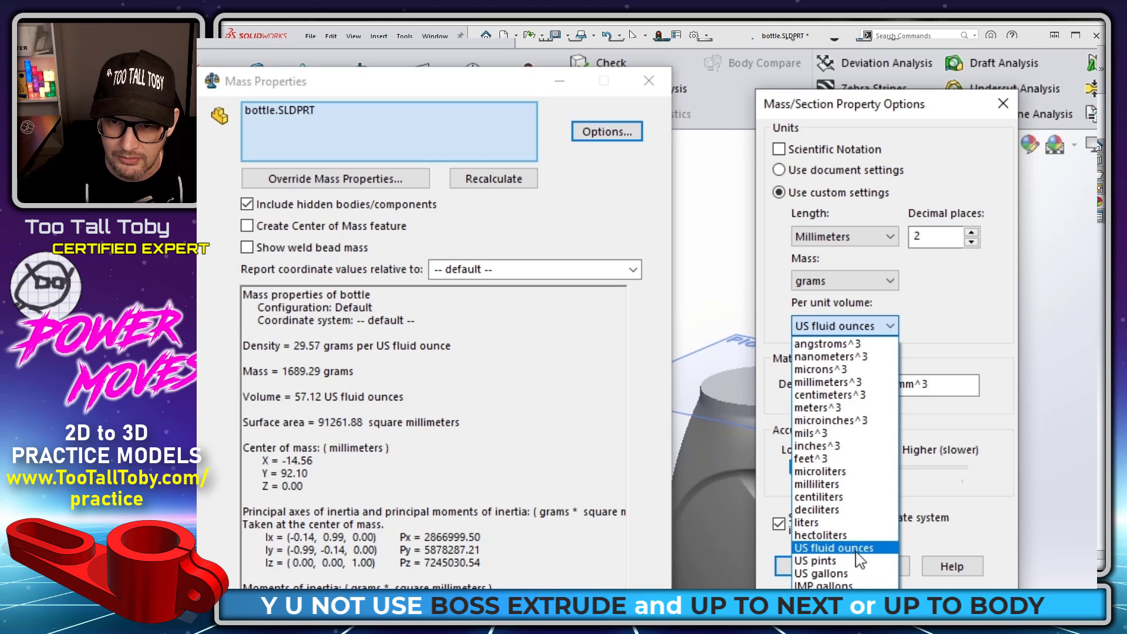
{"action": "left_click", "coordinate": [861, 573]}
{"action": "left_click", "coordinate": [805, 567]}
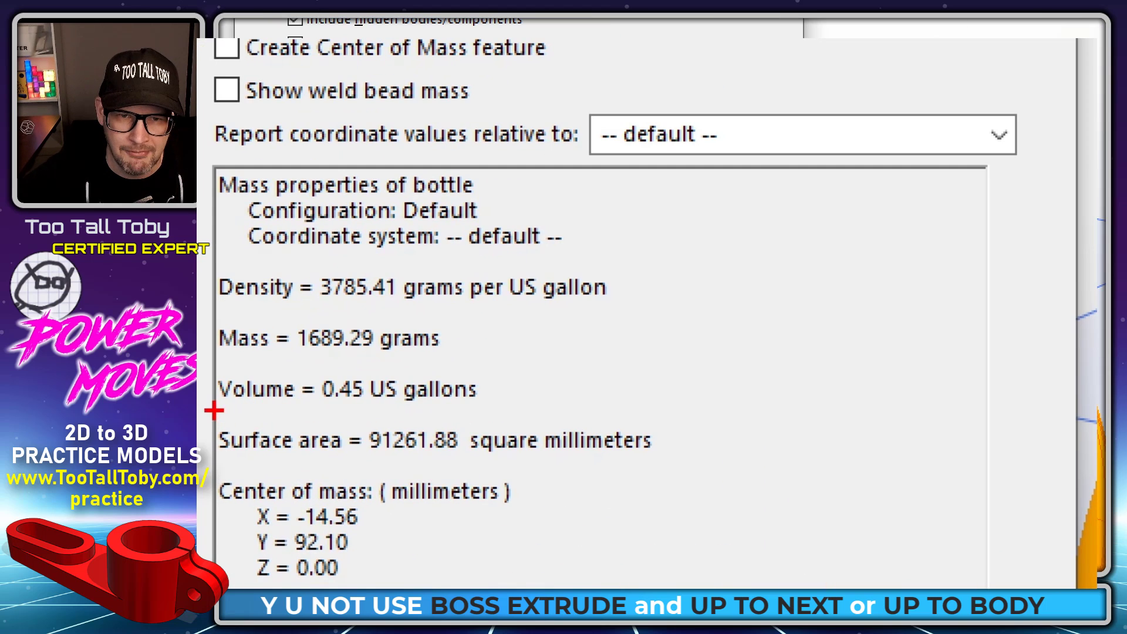
{"action": "left_click_drag", "start_coordinate": [214, 411], "coordinate": [495, 405]}
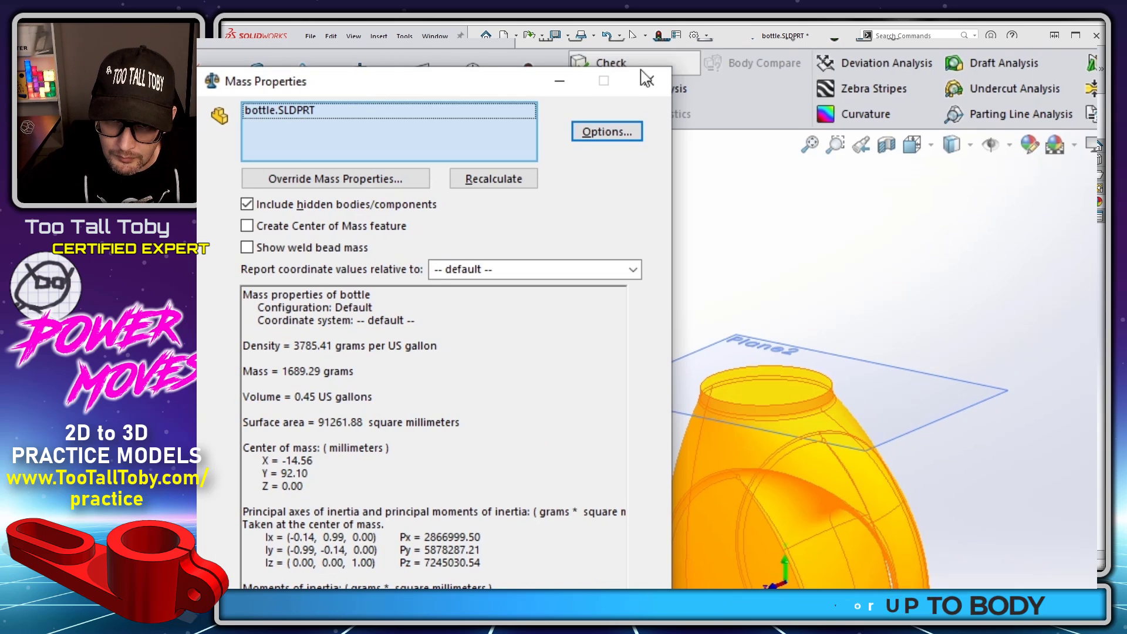
- Close the results, switch to the Y-flange part, and inspect Plane2–Plane4 in front view
{"action": "left_click", "coordinate": [644, 78]}
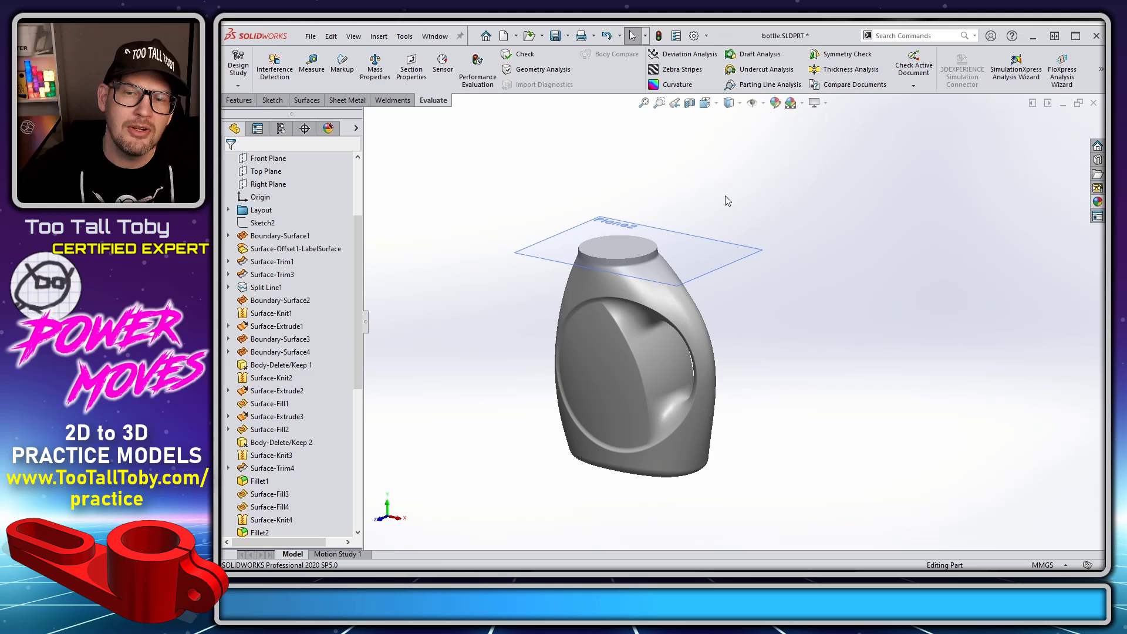
{"action": "key", "text": "ctrl+Tab"}
{"action": "key", "text": "ctrl+Tab"}
{"action": "key", "text": "ctrl+Tab"}
{"action": "key", "text": "ctrl+Tab"}
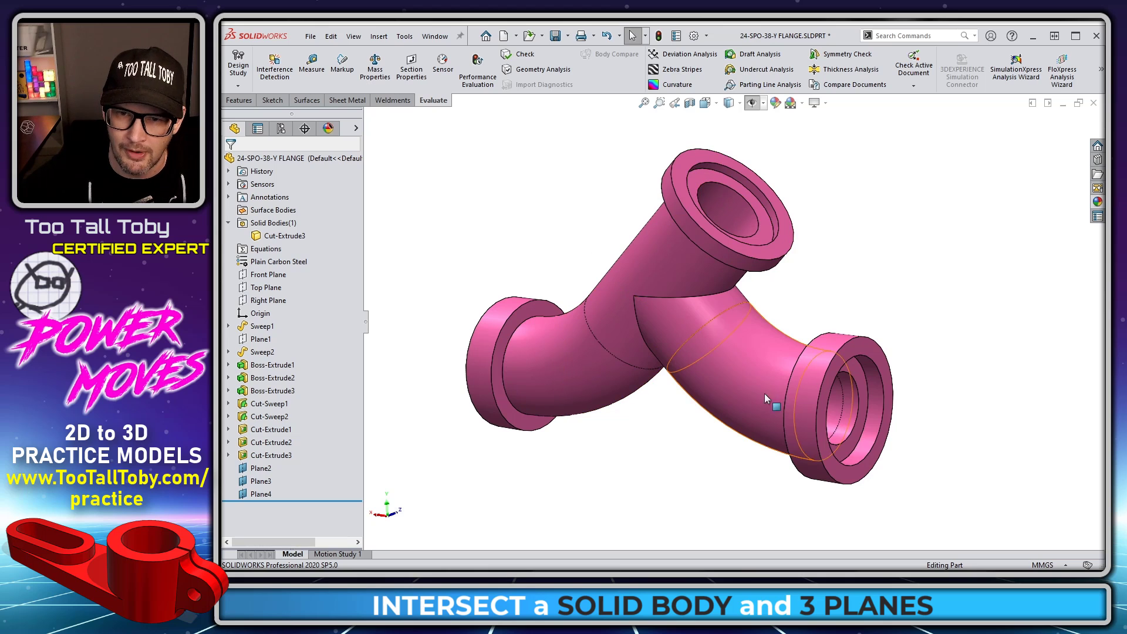
{"action": "left_click", "coordinate": [260, 468]}
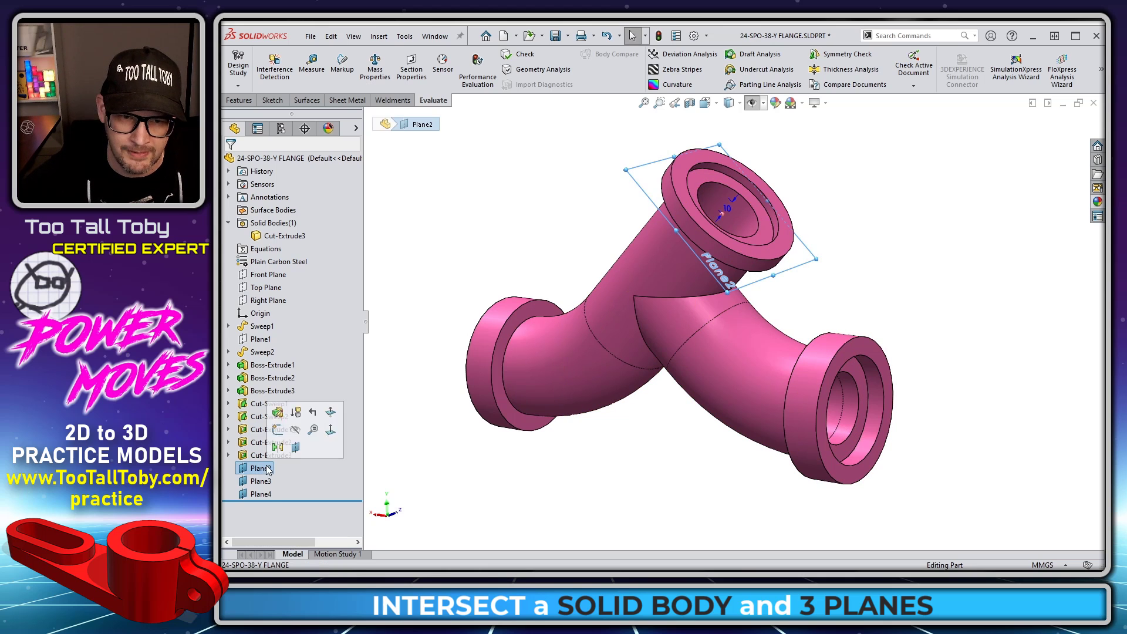
{"action": "left_click", "coordinate": [259, 494], "text": "shift"}
{"action": "key", "text": "ctrl+1"}
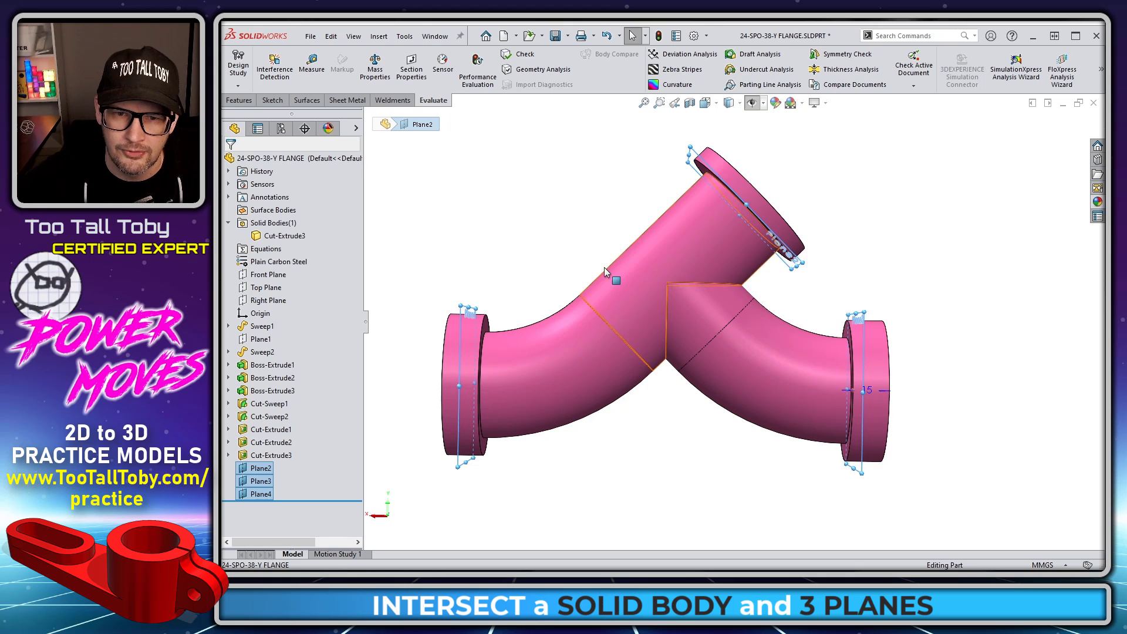
{"action": "left_click", "coordinate": [516, 245]}
{"action": "middle_click_drag", "start_coordinate": [516, 244], "coordinate": [563, 252]}
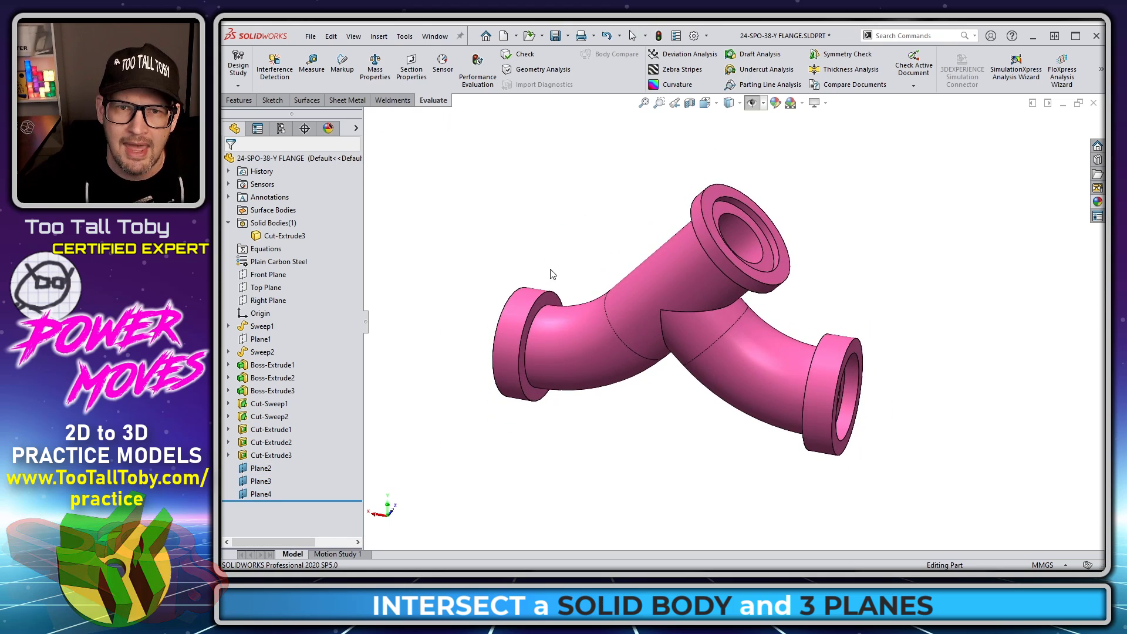
{"action": "left_click", "coordinate": [230, 101]}
- Start Intersect and select Plane4, Plane3, Plane2 and the pipe body
{"action": "left_click", "coordinate": [649, 70]}
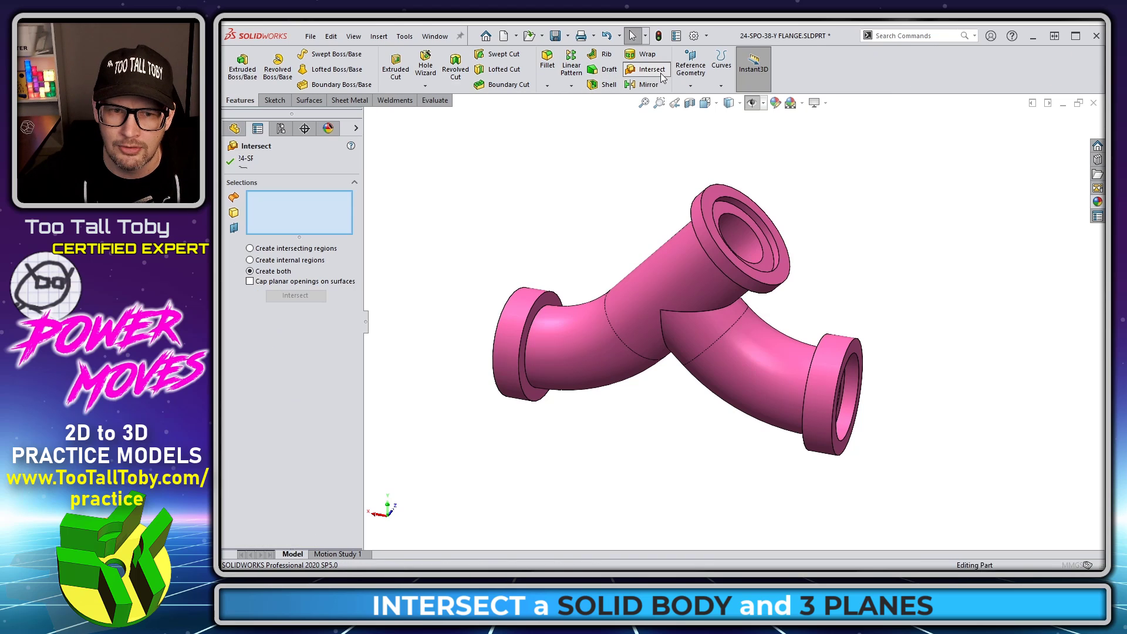
{"action": "left_click", "coordinate": [368, 116]}
{"action": "left_click", "coordinate": [414, 439]}
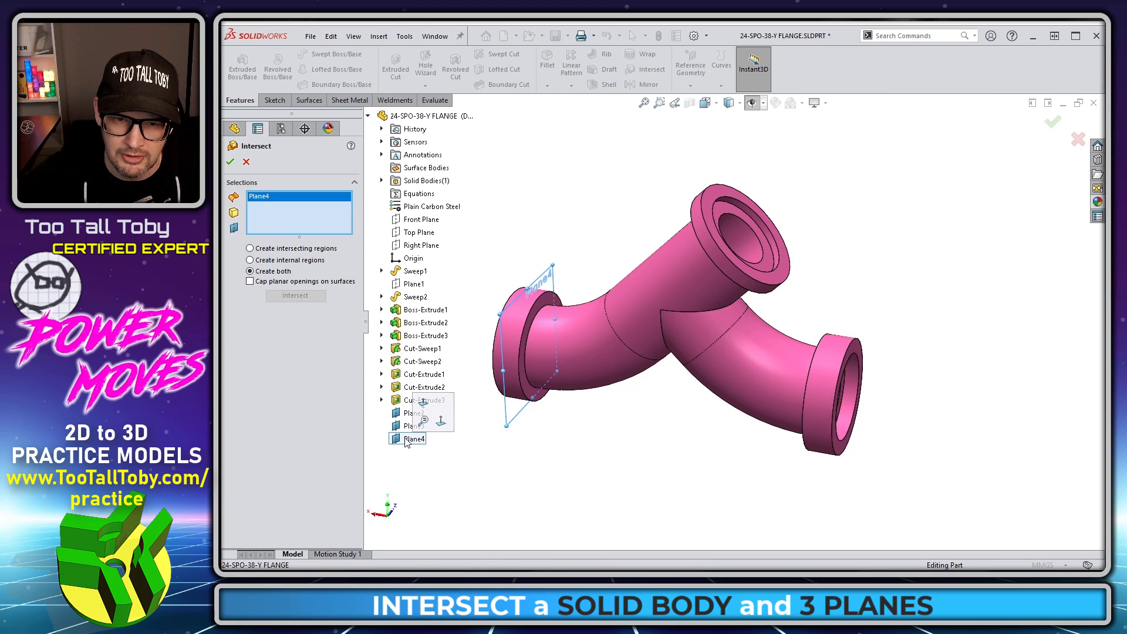
{"action": "left_click", "coordinate": [400, 427]}
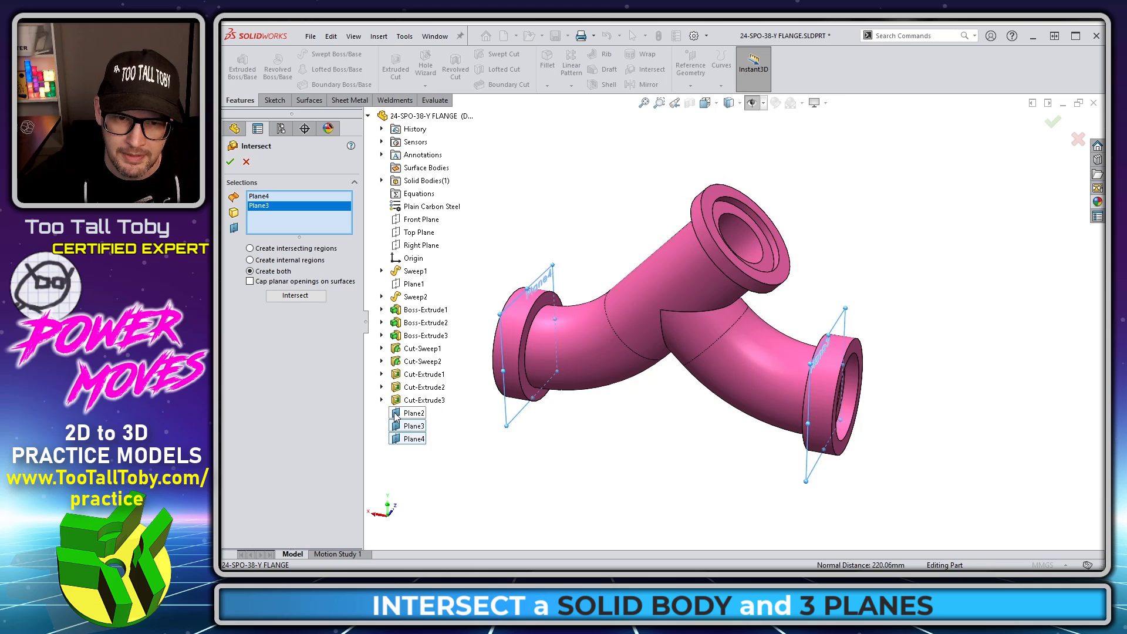
{"action": "left_click", "coordinate": [396, 415]}
{"action": "left_click", "coordinate": [622, 297]}
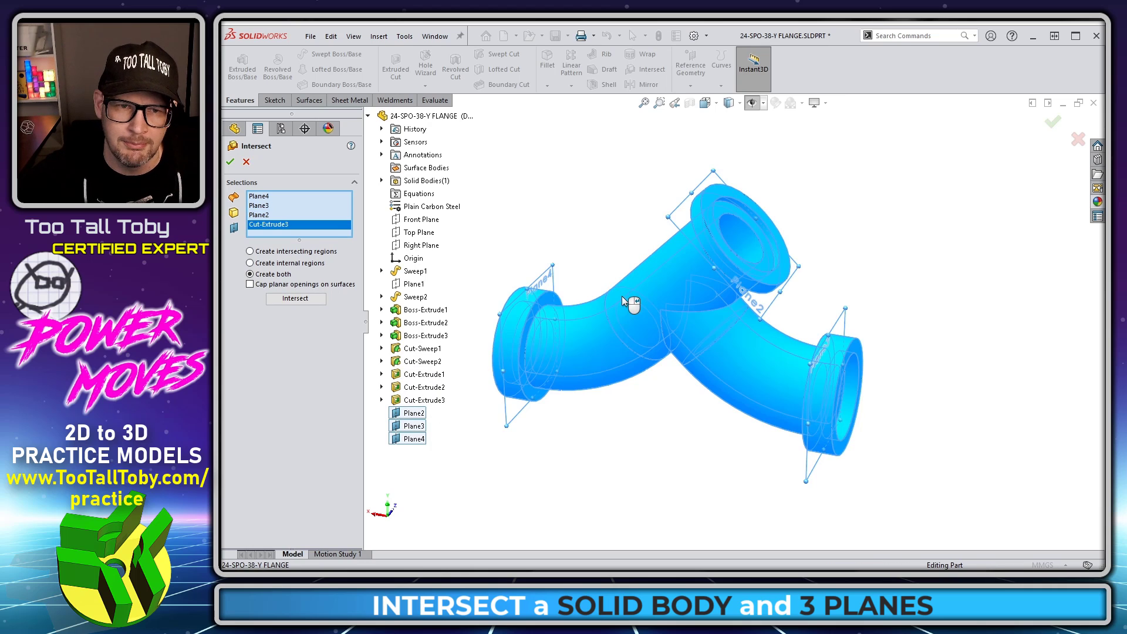
- Compute the intersection regions and exclude the three flange regions and leftover slivers
{"action": "left_click", "coordinate": [285, 298]}
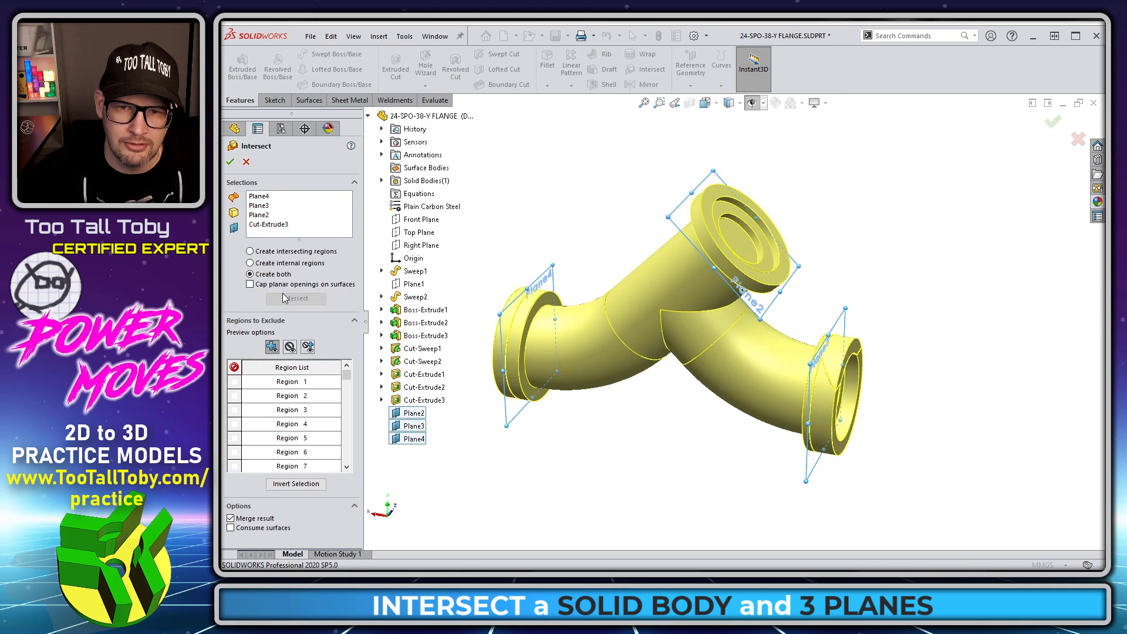
{"action": "left_click", "coordinate": [496, 333]}
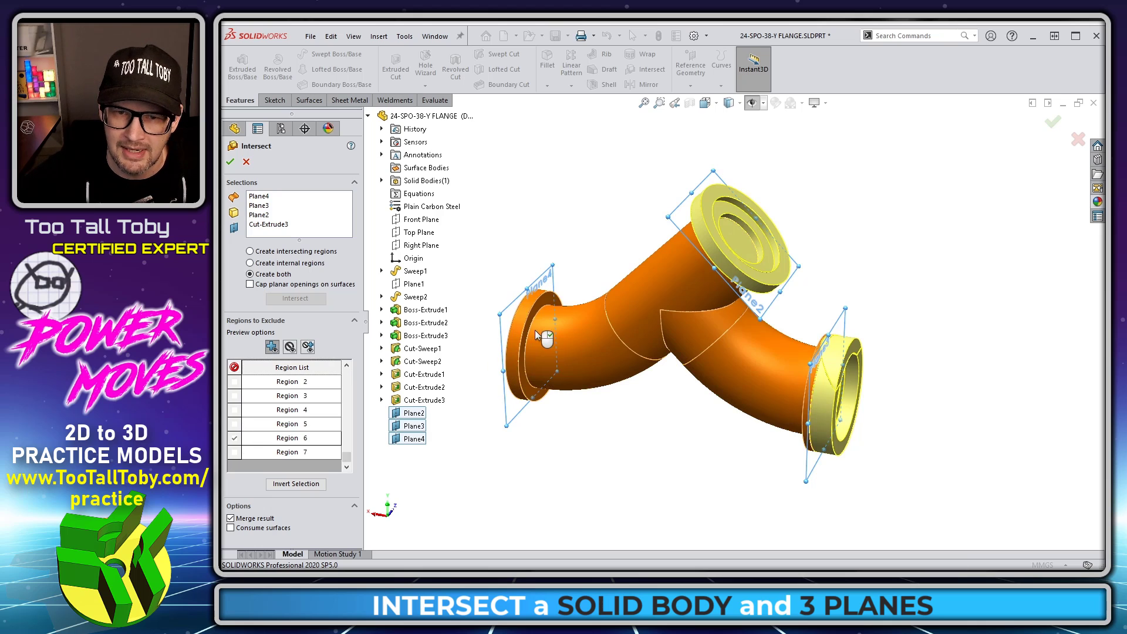
{"action": "left_click", "coordinate": [738, 276]}
{"action": "left_click", "coordinate": [824, 382]}
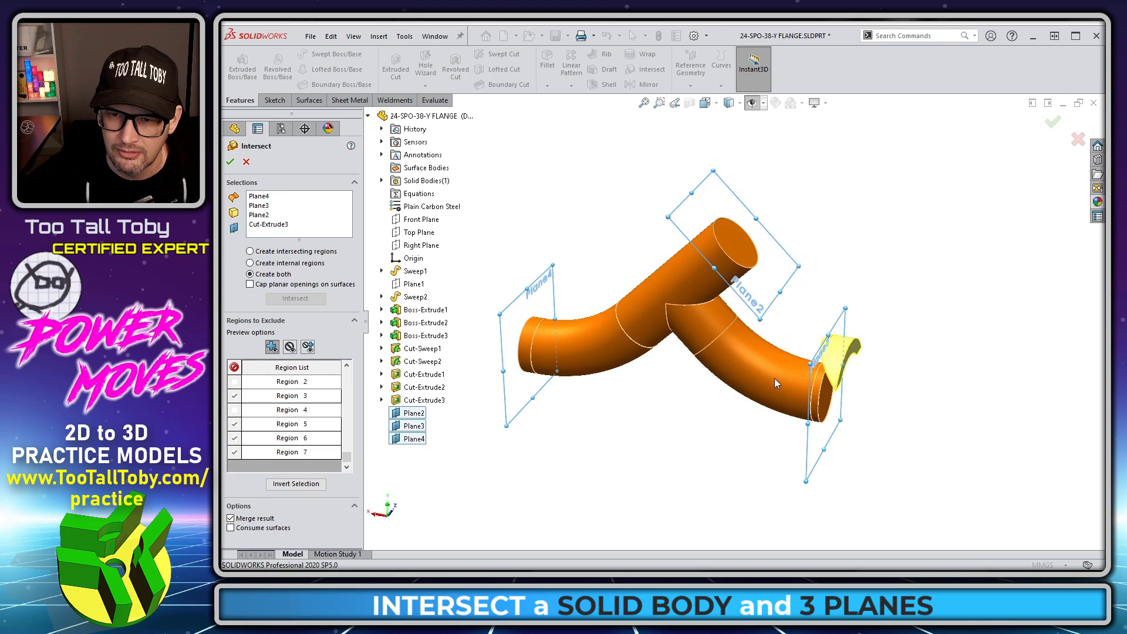
{"action": "left_click", "coordinate": [857, 346]}
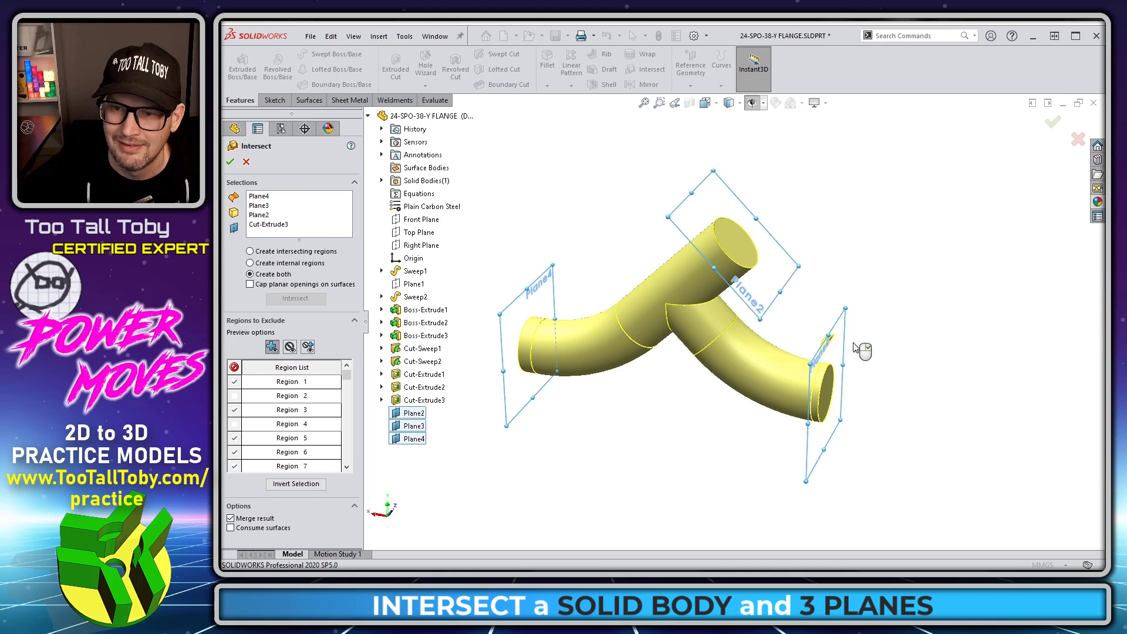
{"action": "scroll", "coordinate": [815, 311], "scroll_direction": "down", "scroll_amount": 5}
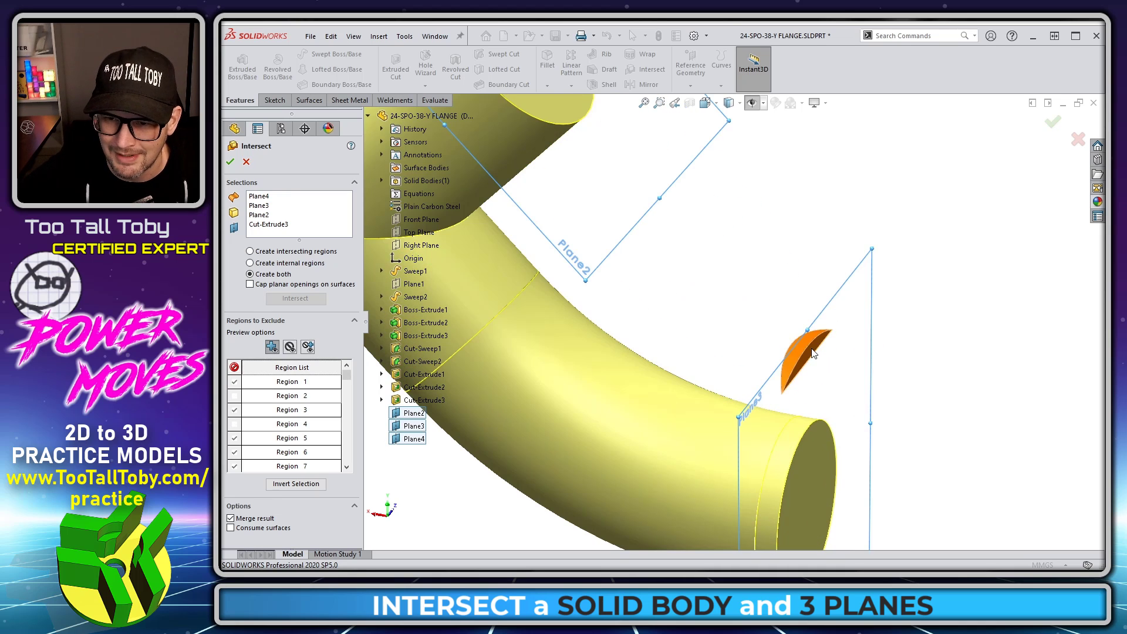
{"action": "left_click", "coordinate": [810, 358]}
{"action": "scroll", "coordinate": [807, 351], "scroll_direction": "up", "scroll_amount": 5}
{"action": "scroll", "coordinate": [813, 356], "scroll_direction": "up", "scroll_amount": 3}
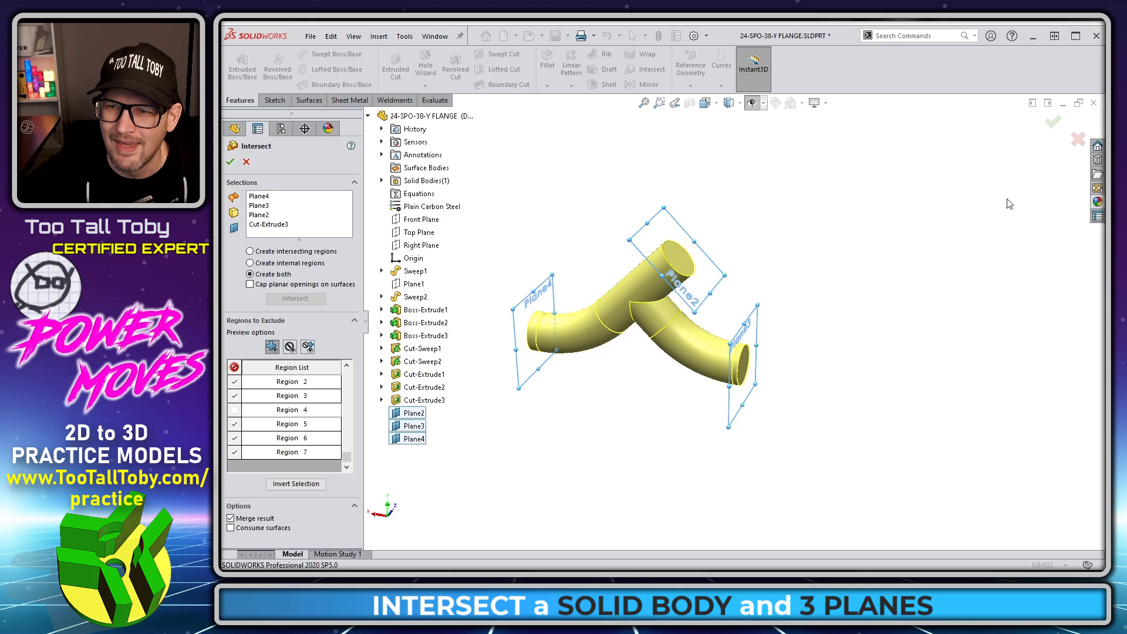
- Confirm Intersect2 and read its Mass Properties volume of 380.71 milliliters
{"action": "key", "text": "Return"}
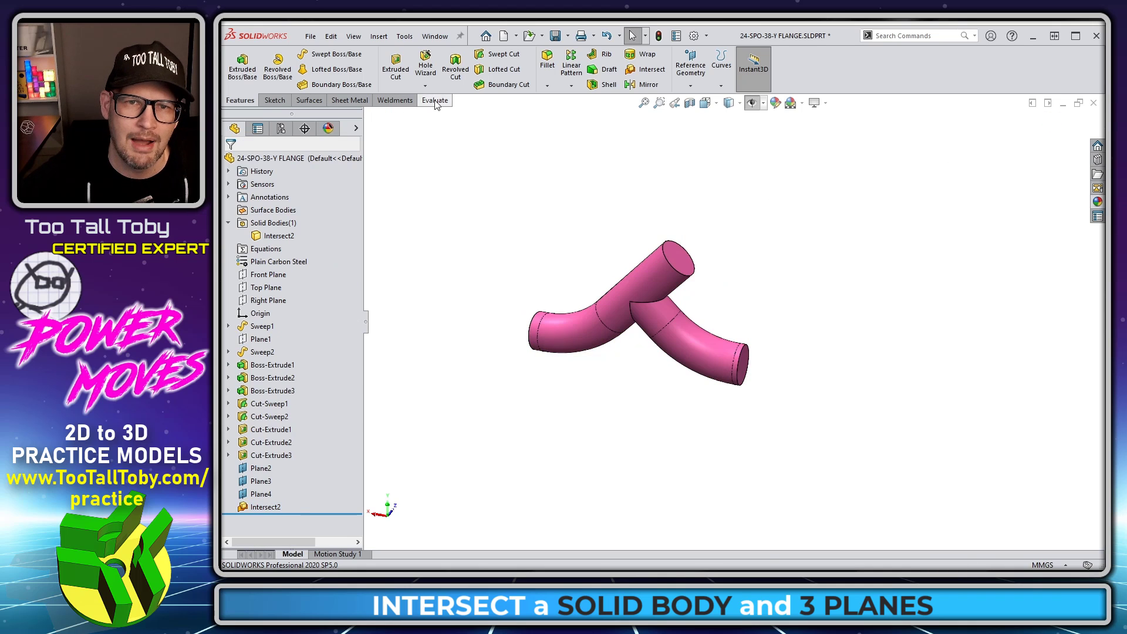
{"action": "left_click", "coordinate": [435, 102]}
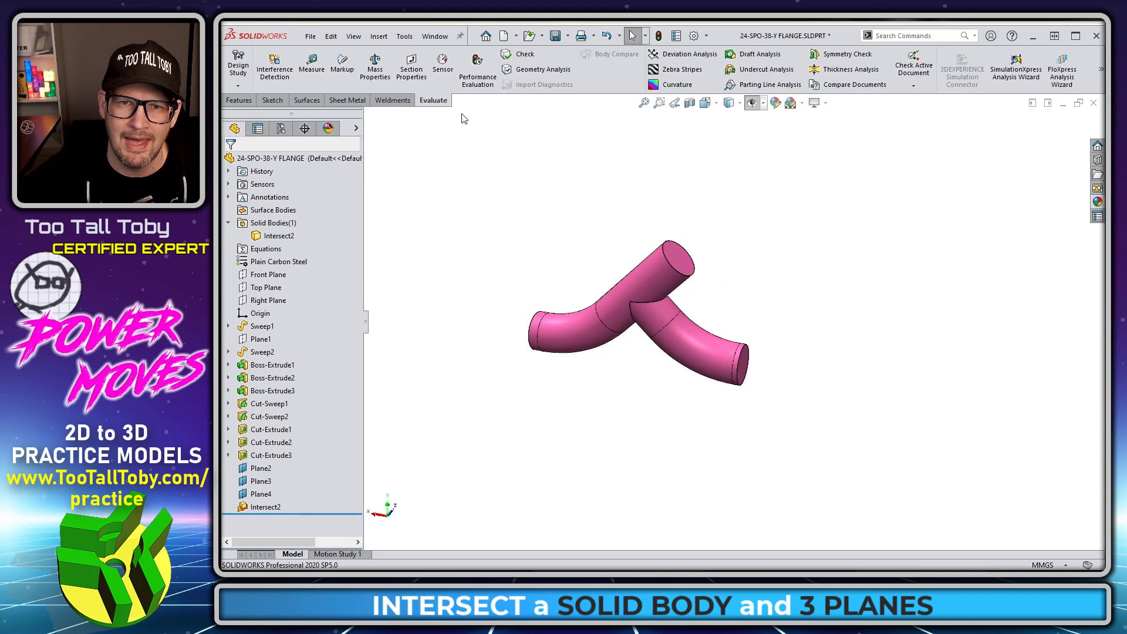
{"action": "left_click", "coordinate": [374, 68]}
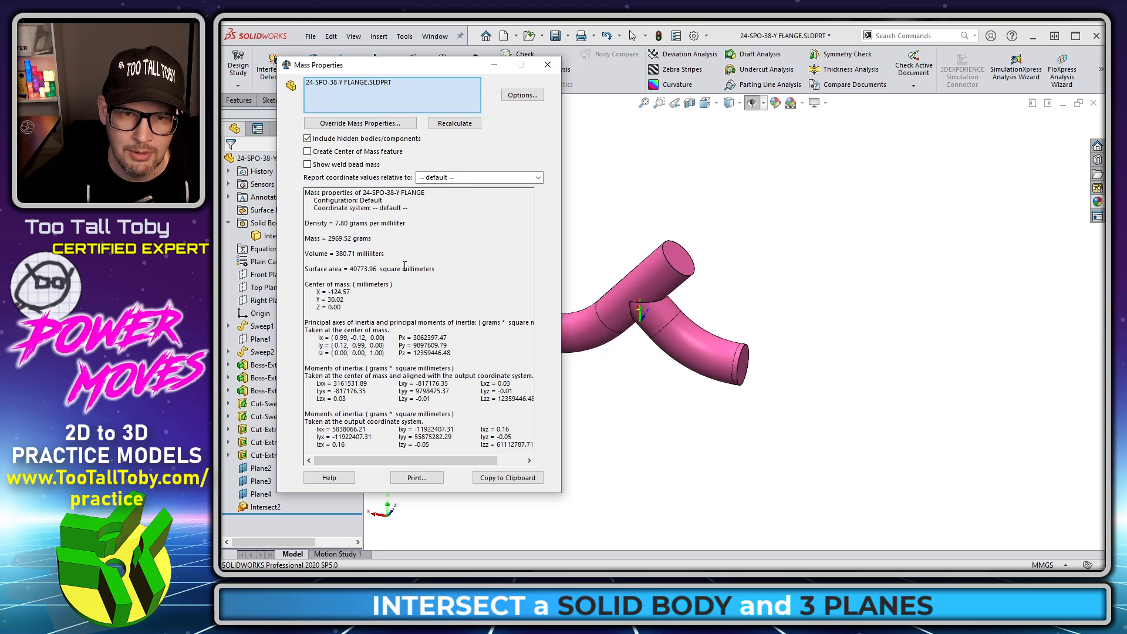